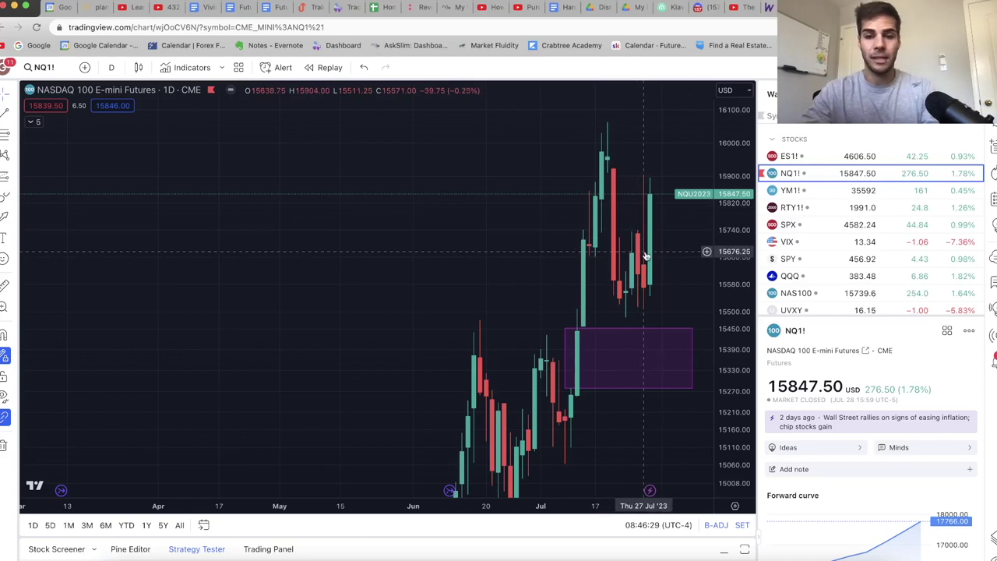
Bring up the ES1! daily chart and enlarge the July candles around the recent high and the purple zone.
drag(642, 310, 601, 307)
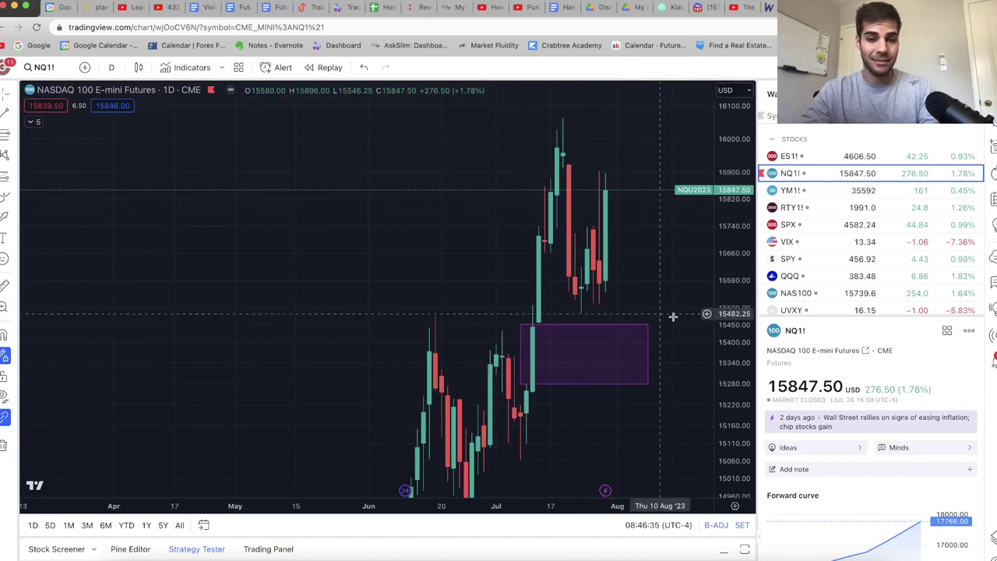
scroll(680, 320, up, 2)
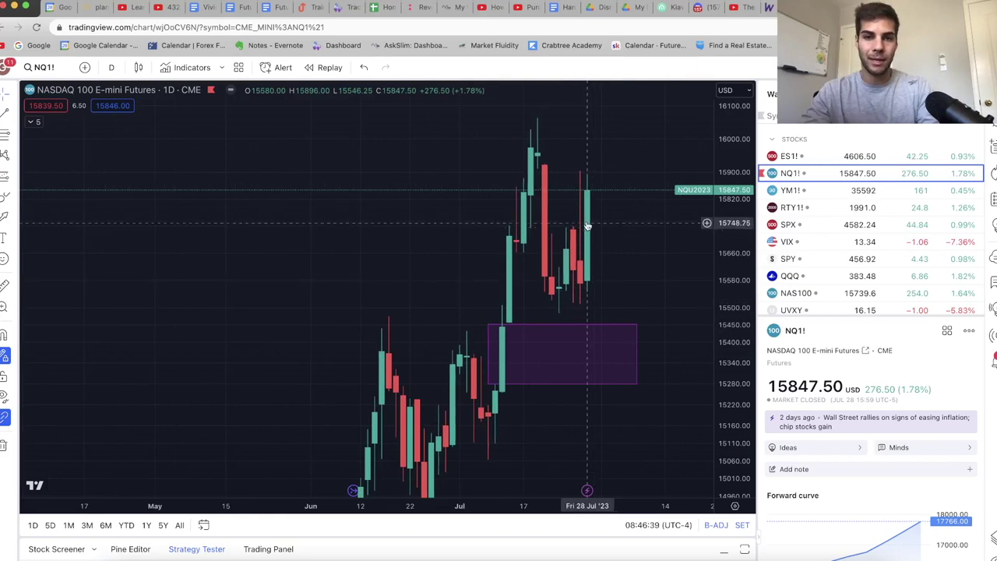
click(822, 159)
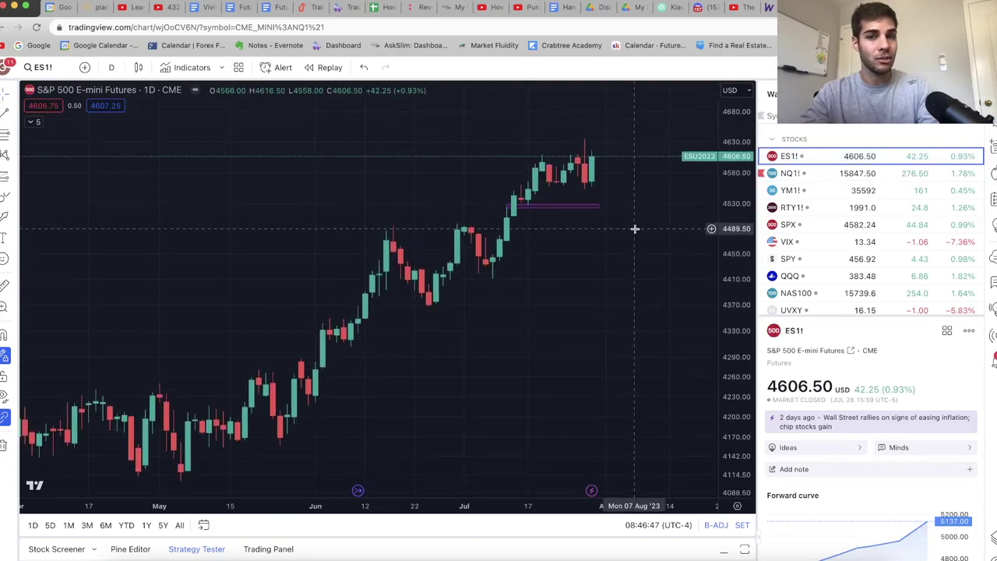
drag(712, 256, 726, 138)
scroll(681, 225, up, 5)
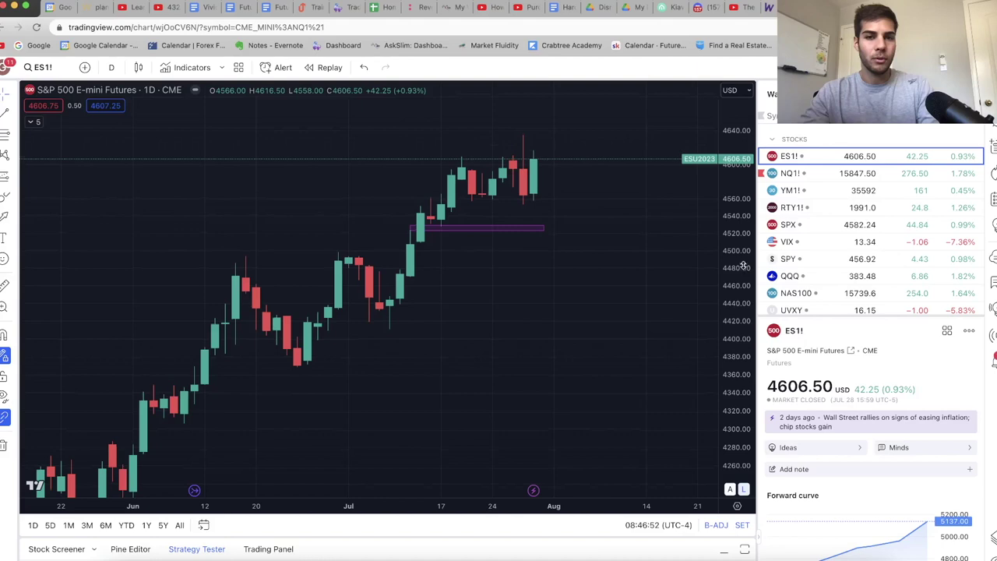
drag(744, 265, 610, 205)
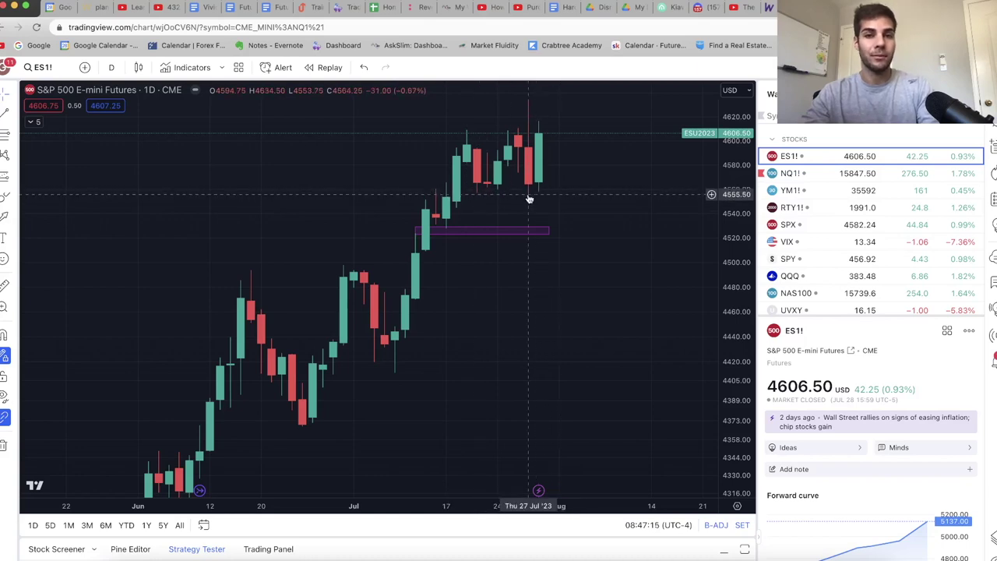
drag(563, 211, 529, 236)
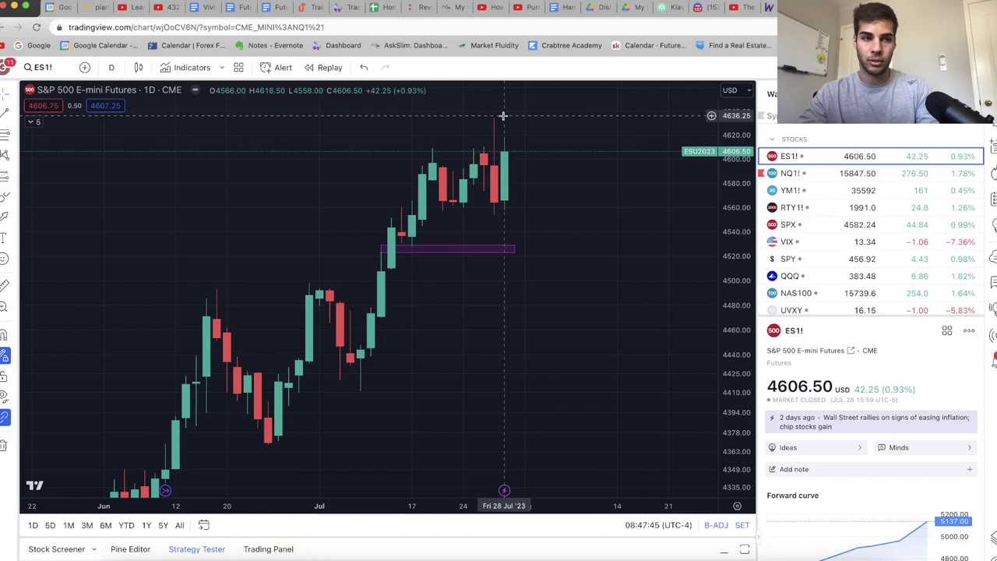
Switch the ES1! chart to the 4-hour interval and frame the July rally and the 27 July sell-off.
click(110, 67)
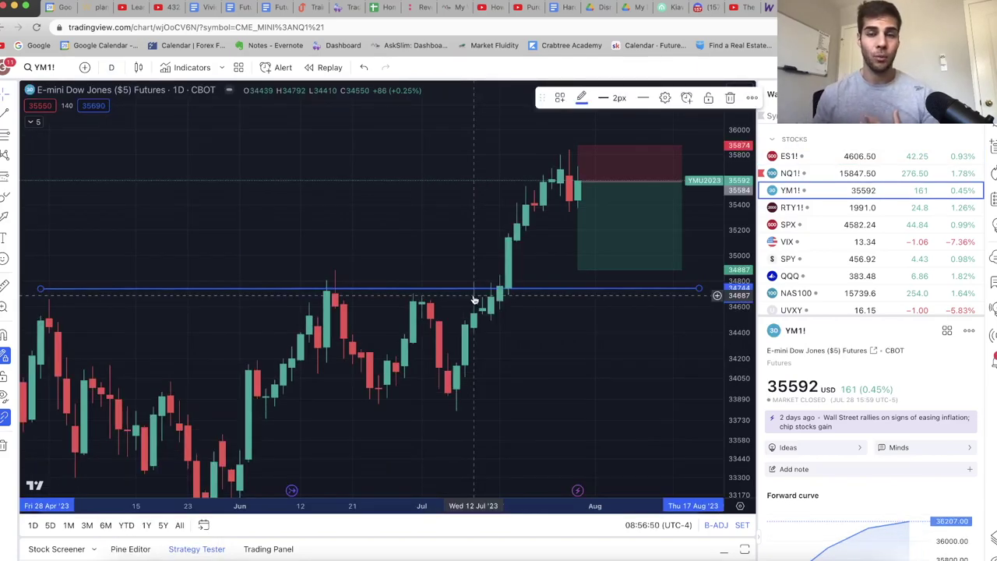
click(526, 295)
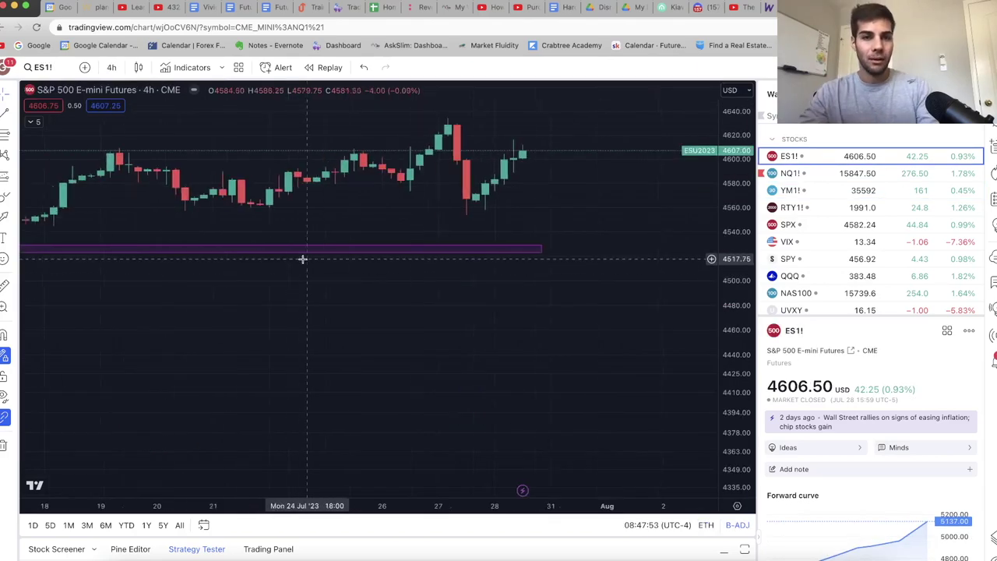
scroll(302, 259, down, 3)
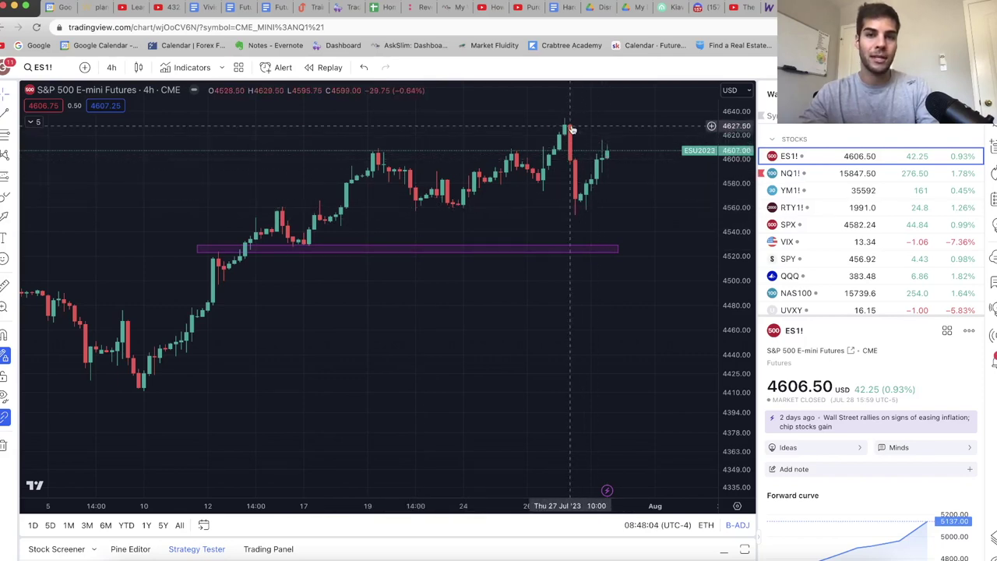
scroll(543, 152, up, 2)
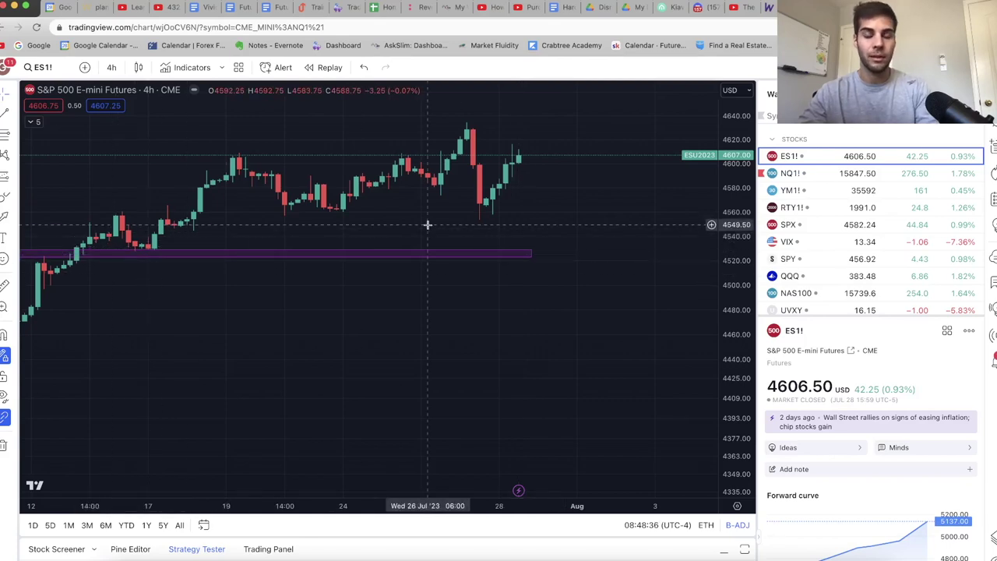
Place a Short Position on the ES1! chart with entry at 4604.25 and extend its target to 4526.50 in the purple zone.
click(12, 182)
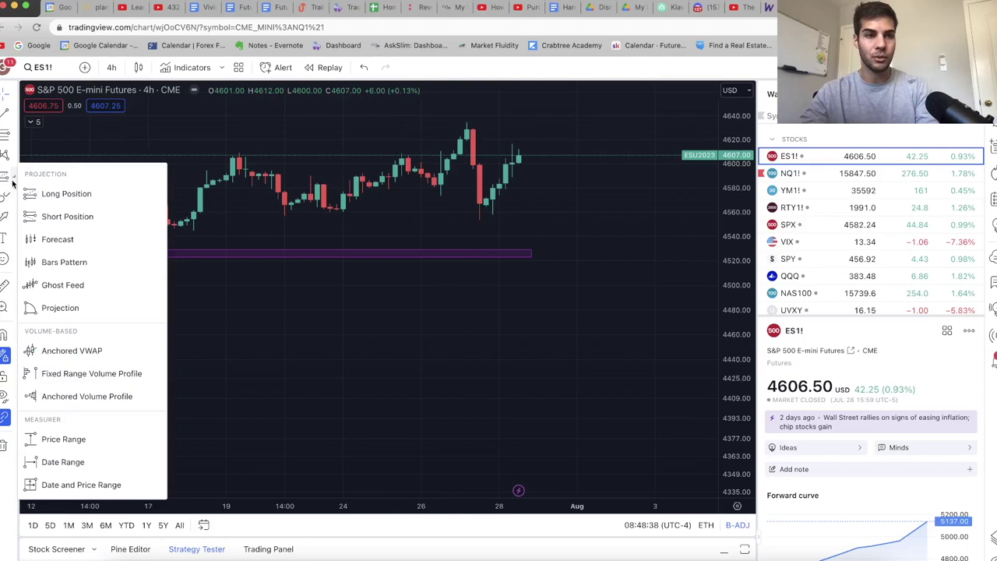
click(67, 216)
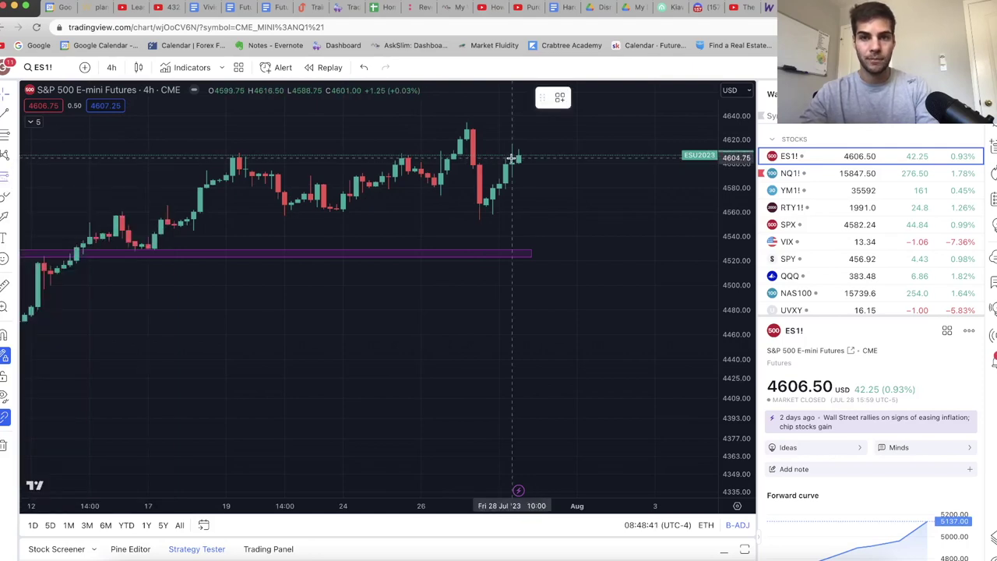
click(512, 159)
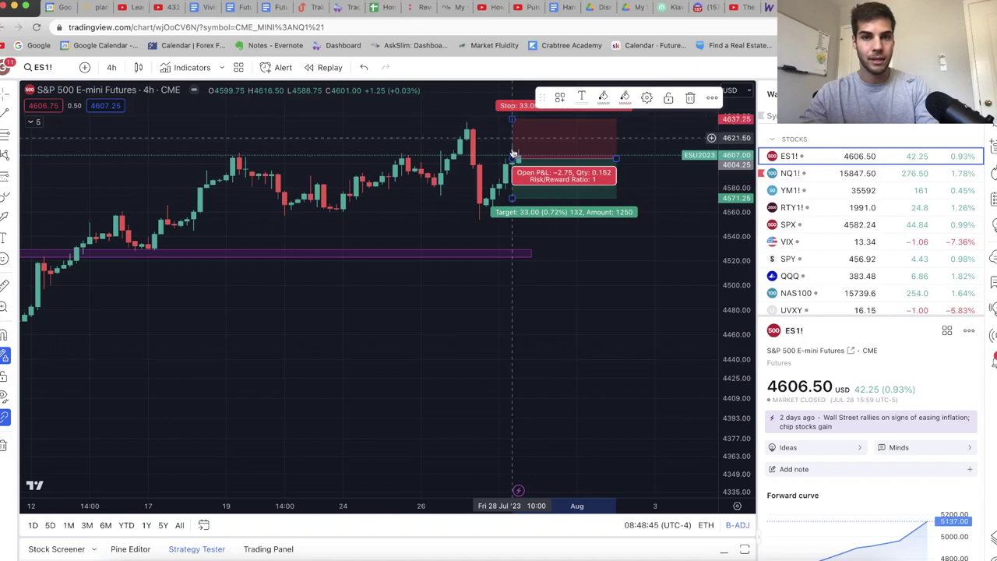
drag(512, 198, 514, 220)
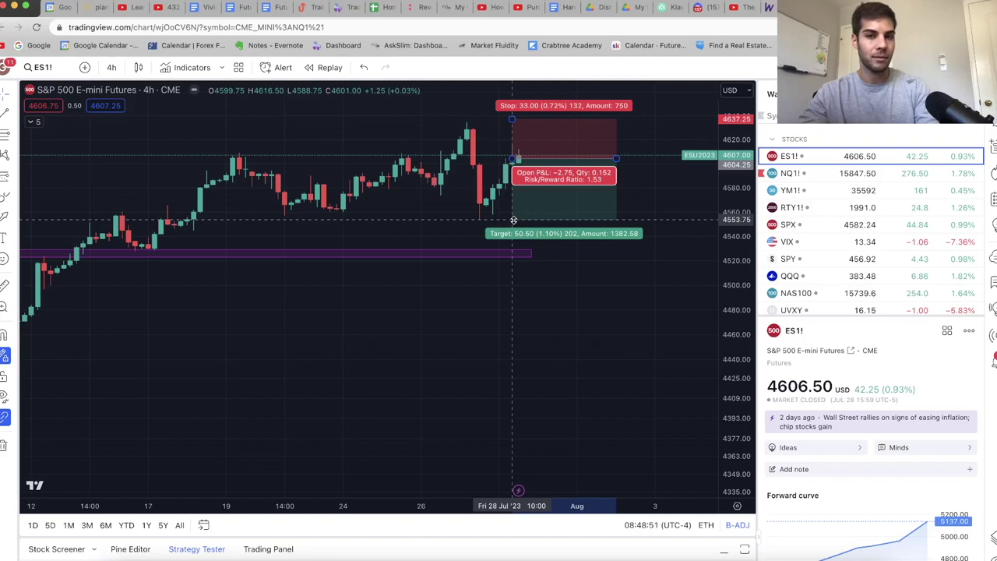
drag(514, 220, 511, 253)
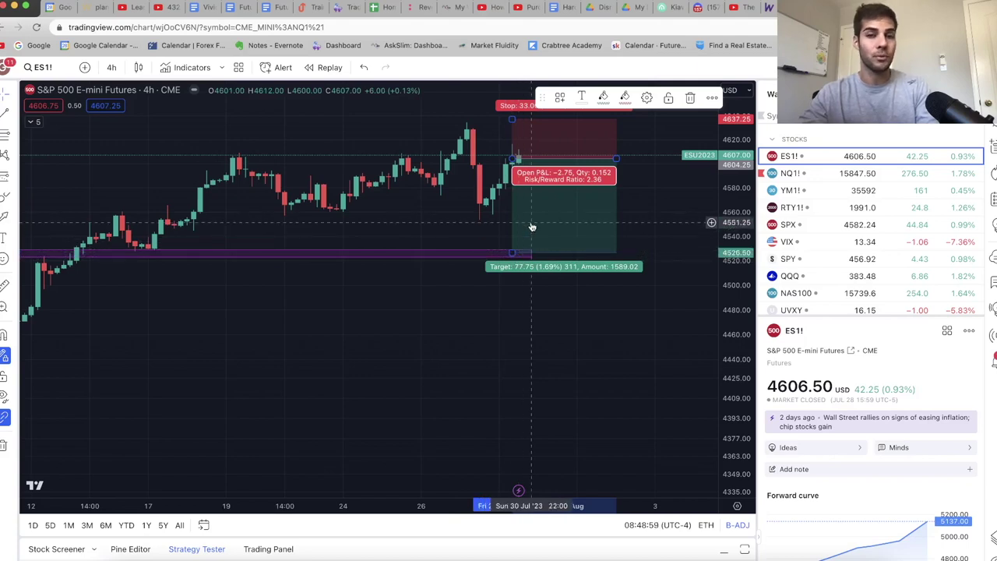
click(407, 227)
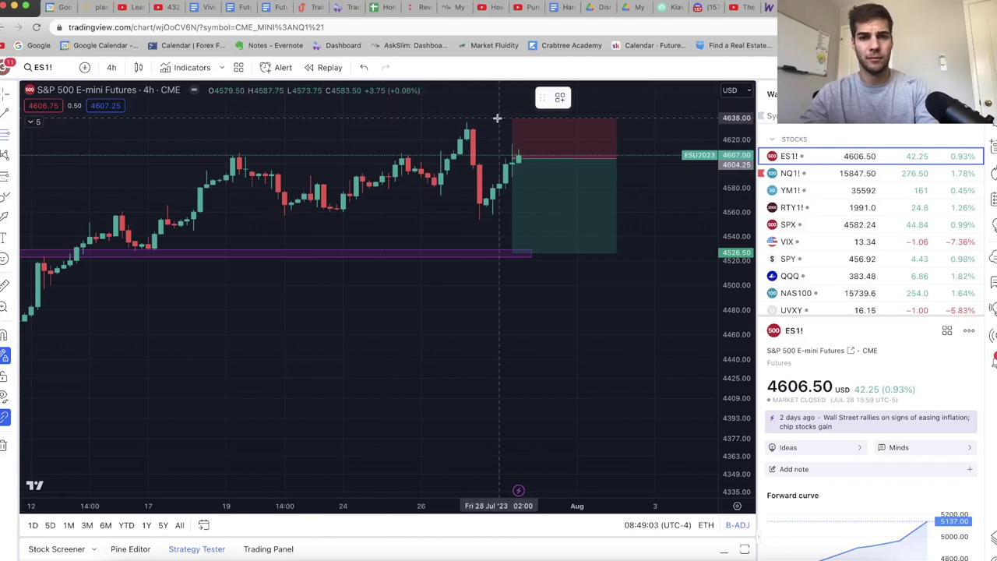
Draw a Fibonacci retracement on ES1! from 4636.75 above the 27 July high down to the 4554.25 low, and delete it after checking.
click(465, 121)
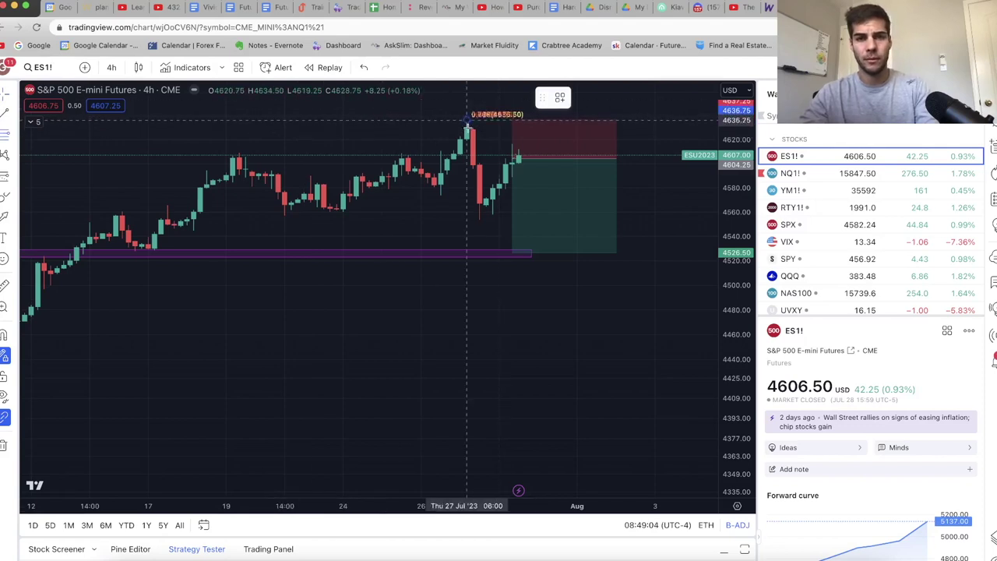
click(526, 219)
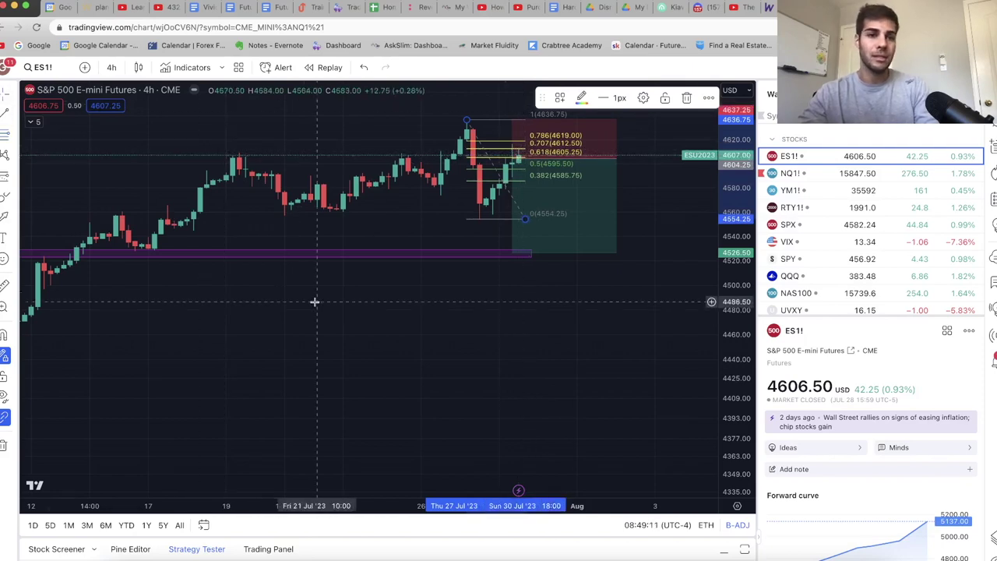
click(354, 311)
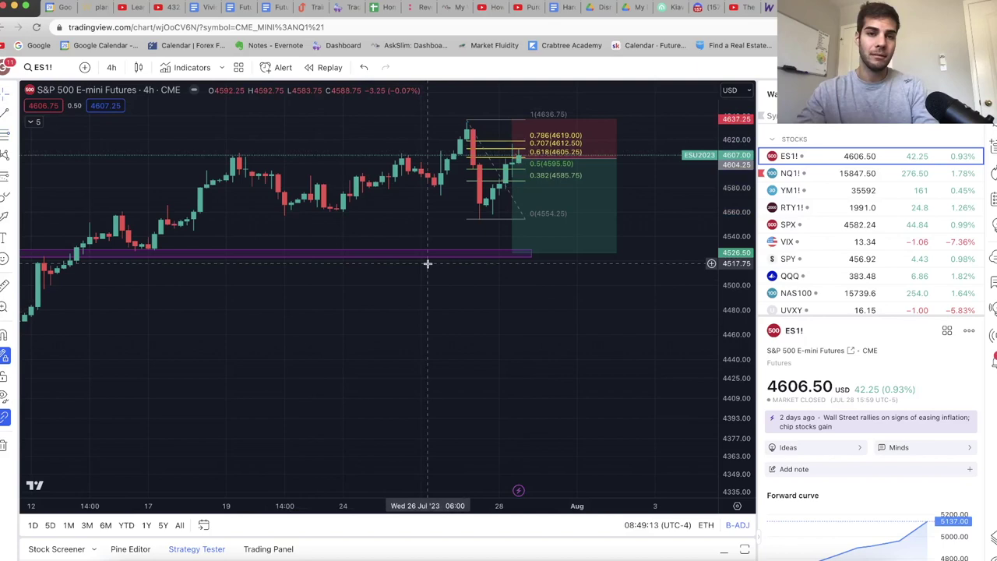
click(476, 223)
key(Delete)
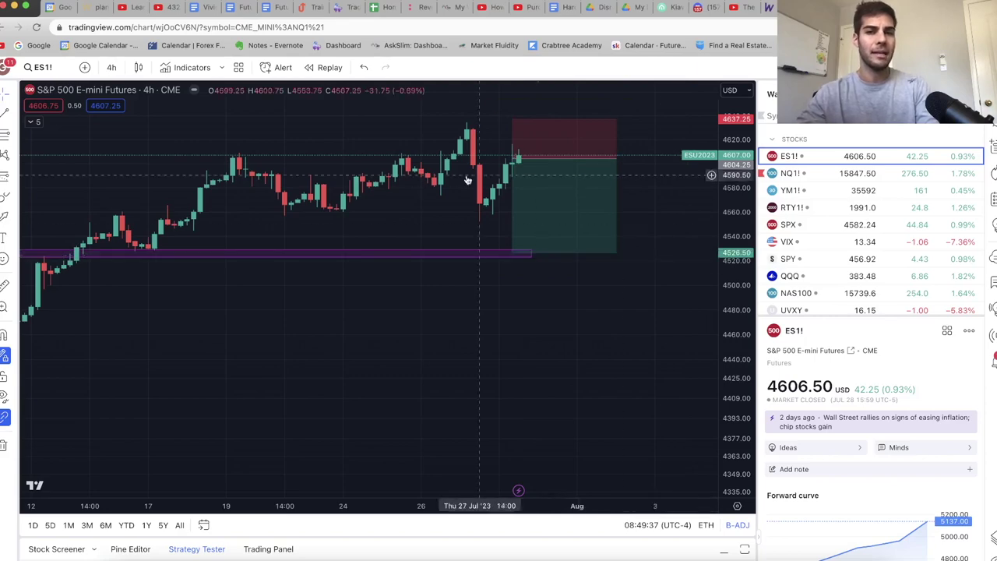
Switch the chart to NQ1! and set its interval to 1 day.
mouse_move(610, 125)
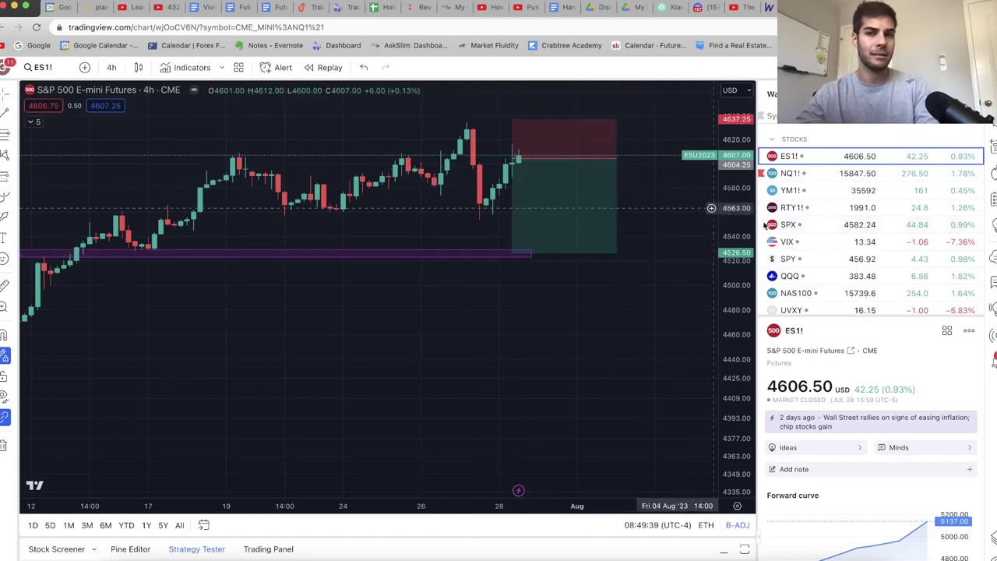
key(Down)
click(112, 67)
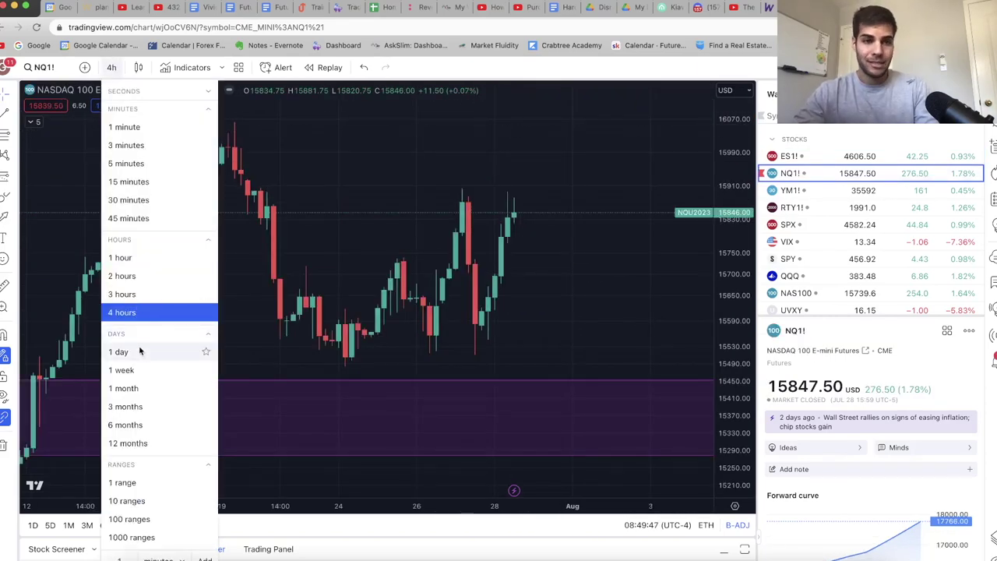
click(118, 351)
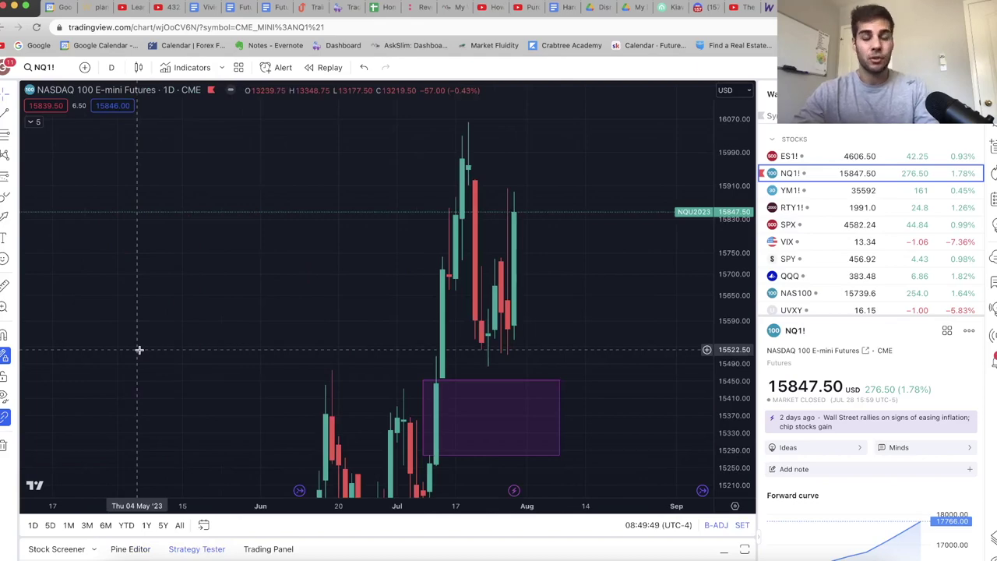
Examine the latest NQ1! daily candles against the July high, the recent lows and the purple zone below.
scroll(351, 335, up, 2)
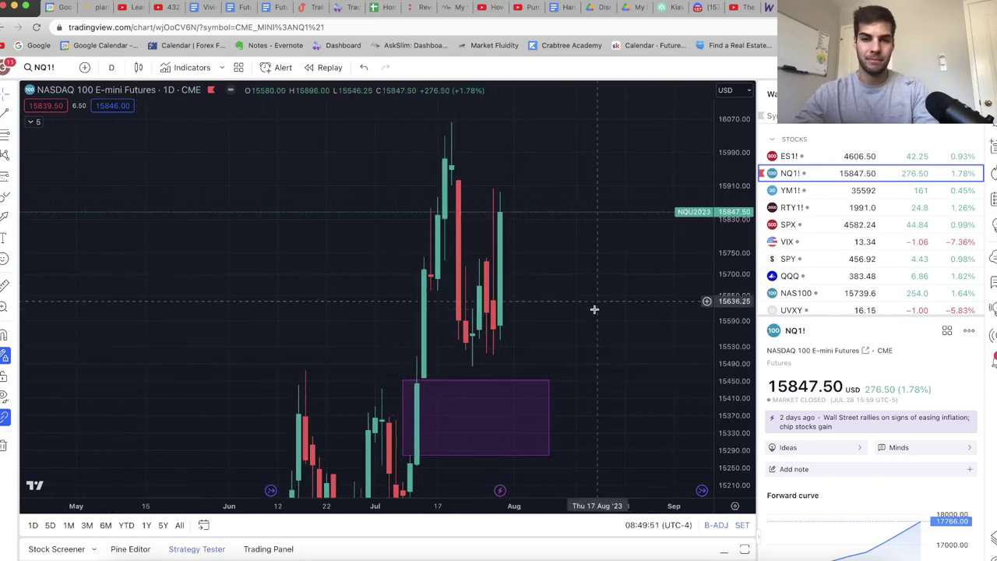
drag(595, 309, 572, 229)
scroll(475, 234, up, 2)
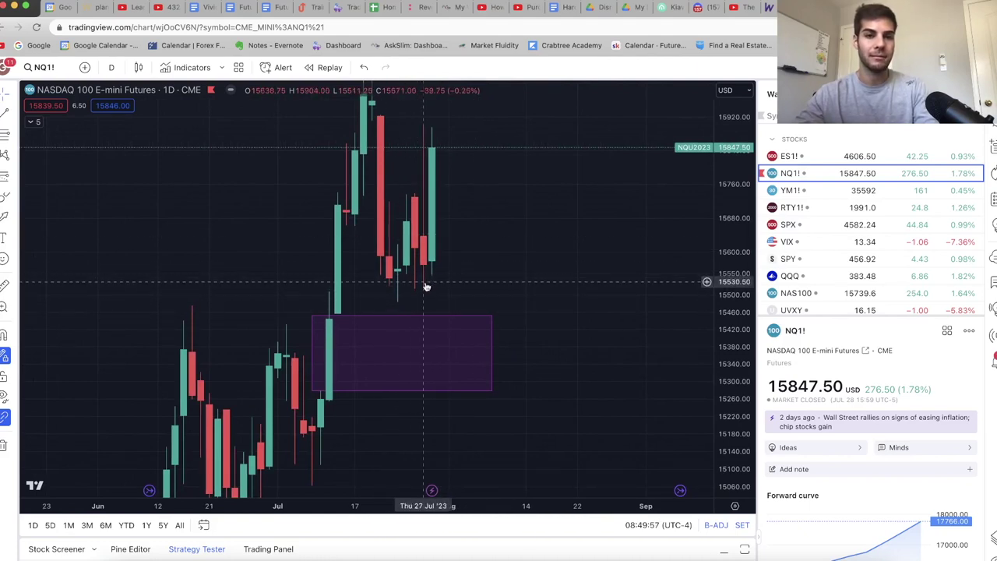
scroll(468, 281, up, 2)
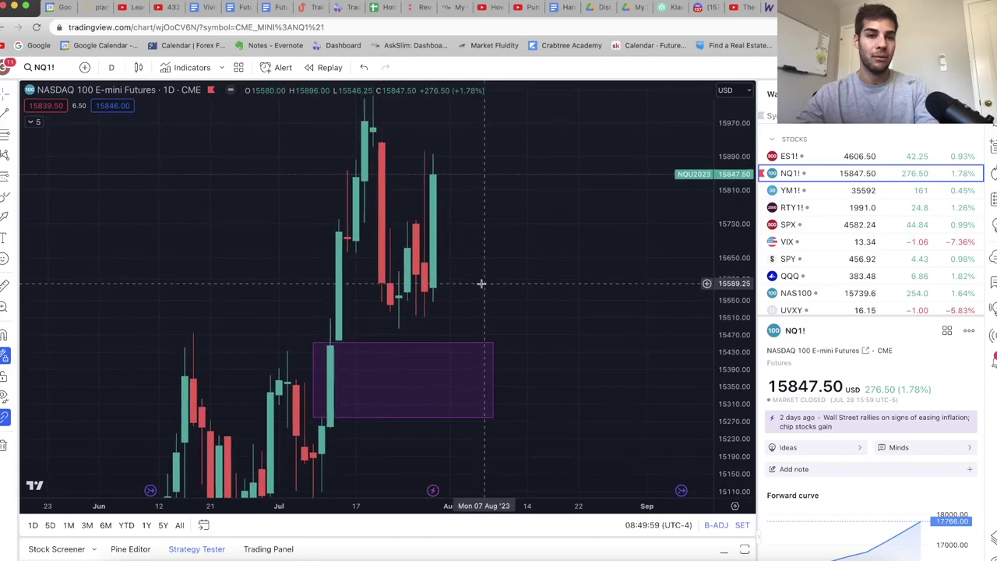
scroll(545, 175, up, 2)
scroll(546, 175, left, 2)
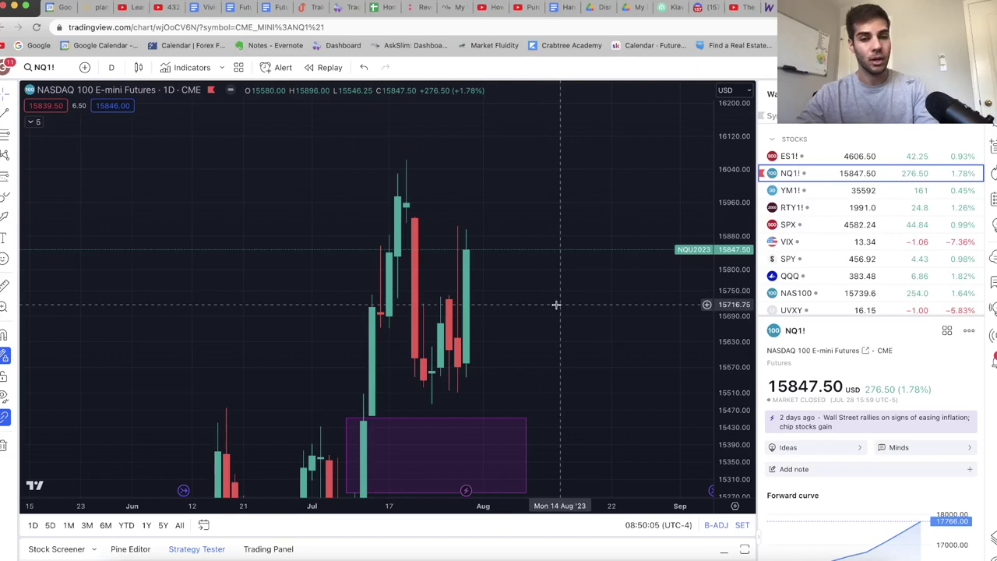
scroll(541, 330, down, 2)
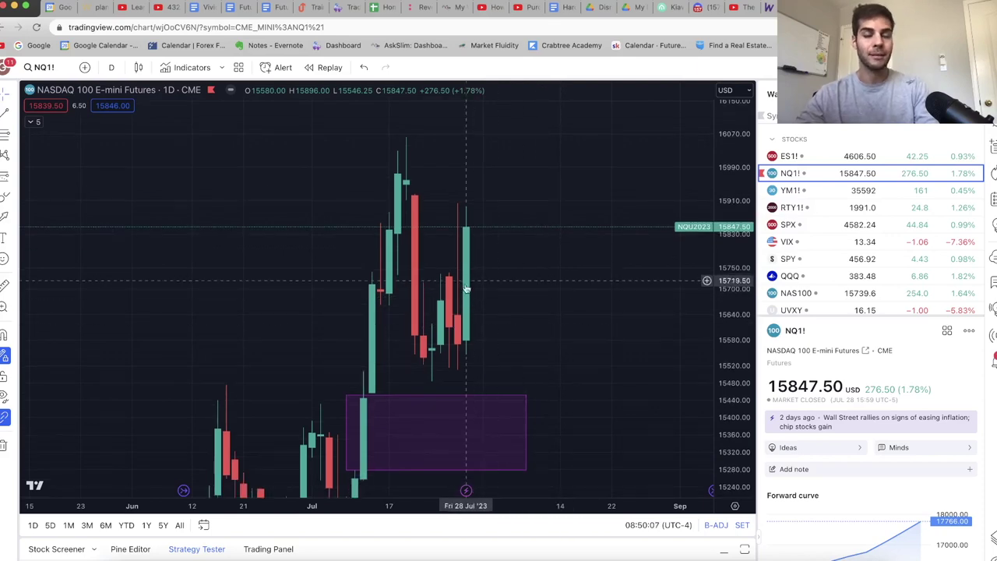
scroll(466, 289, down, 2)
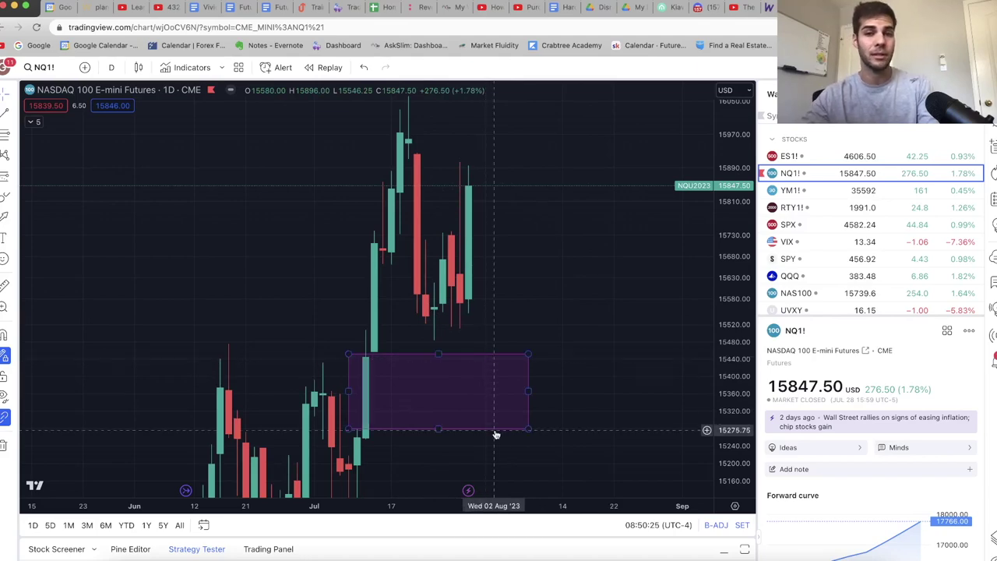
scroll(229, 195, right, 2)
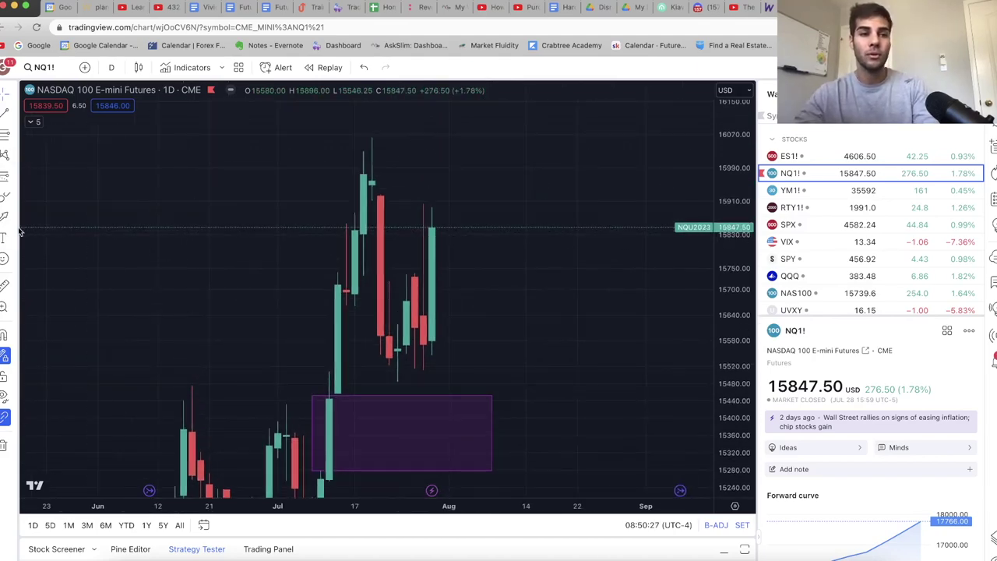
Place a Short Position on the 28 July NQ1! candle with entry at 15850.75 and lower its stop to 16075.25.
click(14, 180)
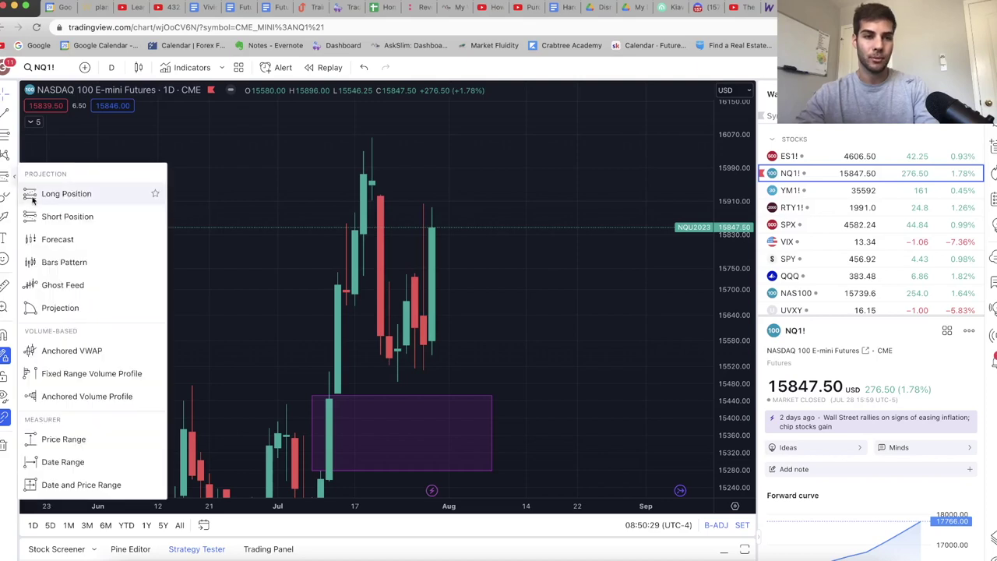
click(78, 217)
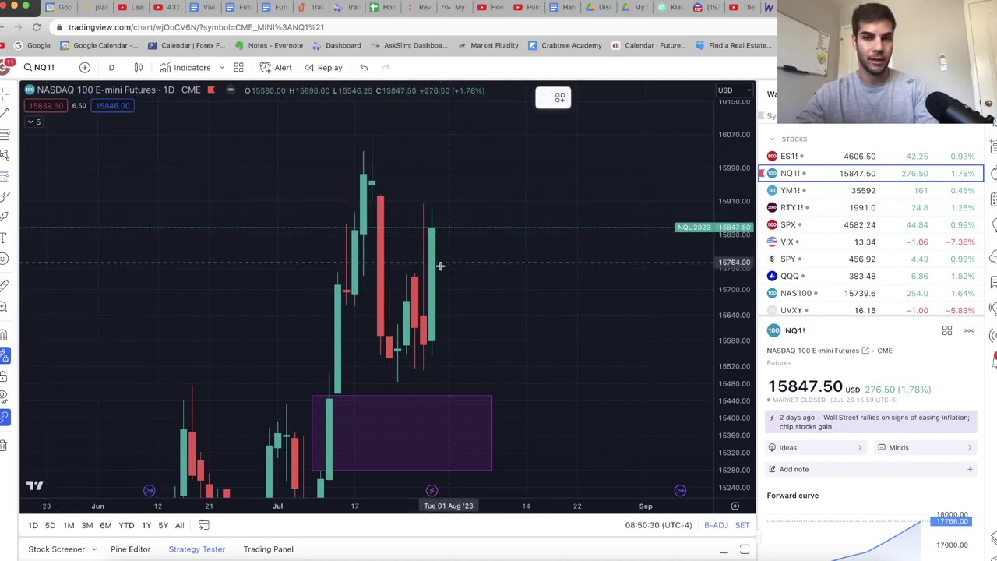
click(433, 226)
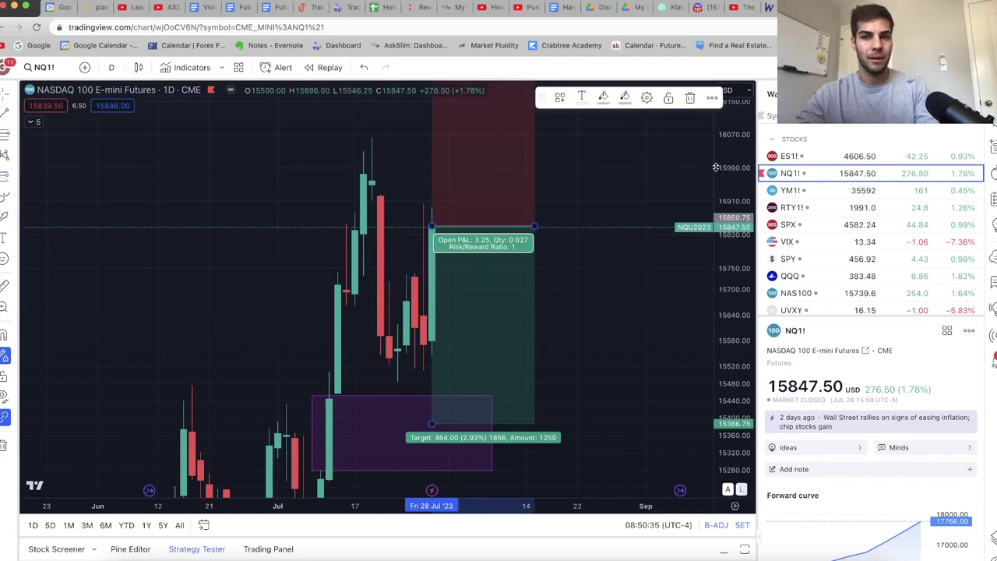
drag(732, 168, 732, 226)
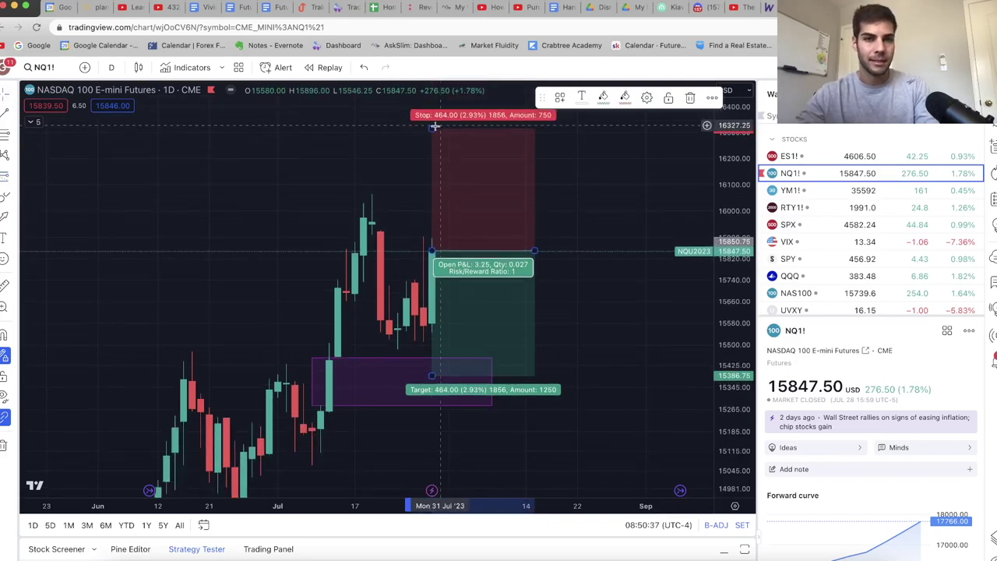
drag(432, 128, 433, 191)
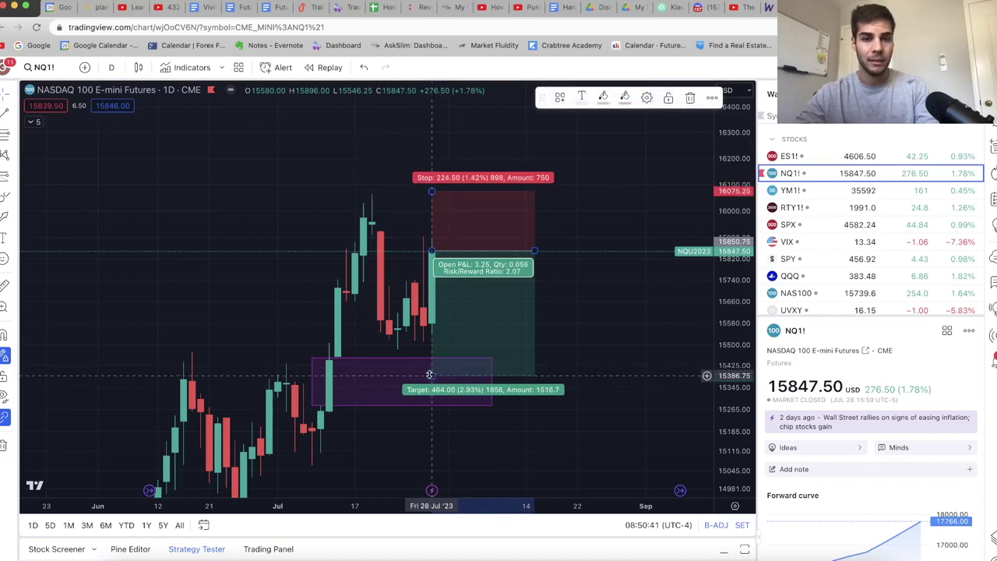
Set the NQ1! short position's target to 15371.25, inside the purple zone.
drag(430, 375, 430, 350)
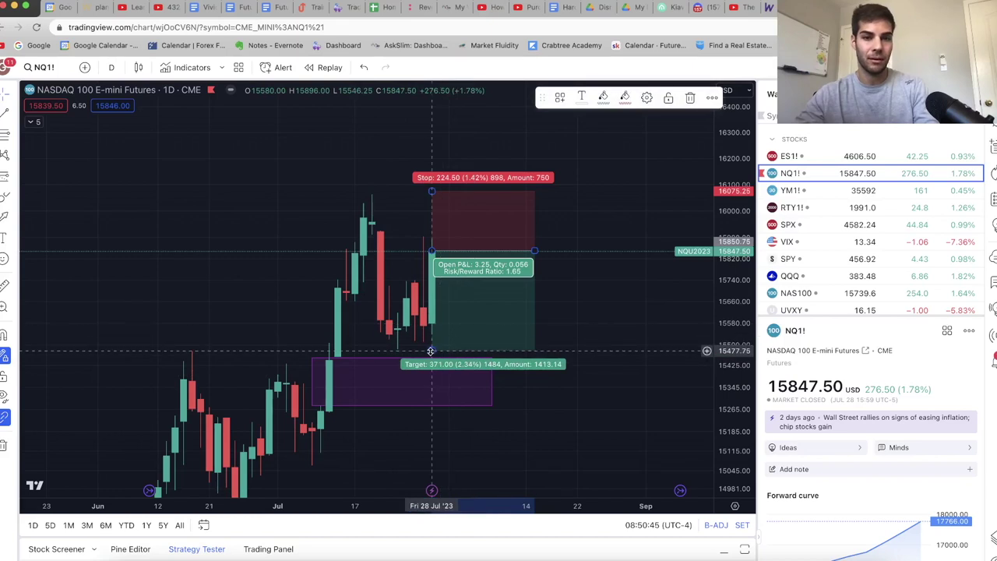
drag(431, 350, 431, 381)
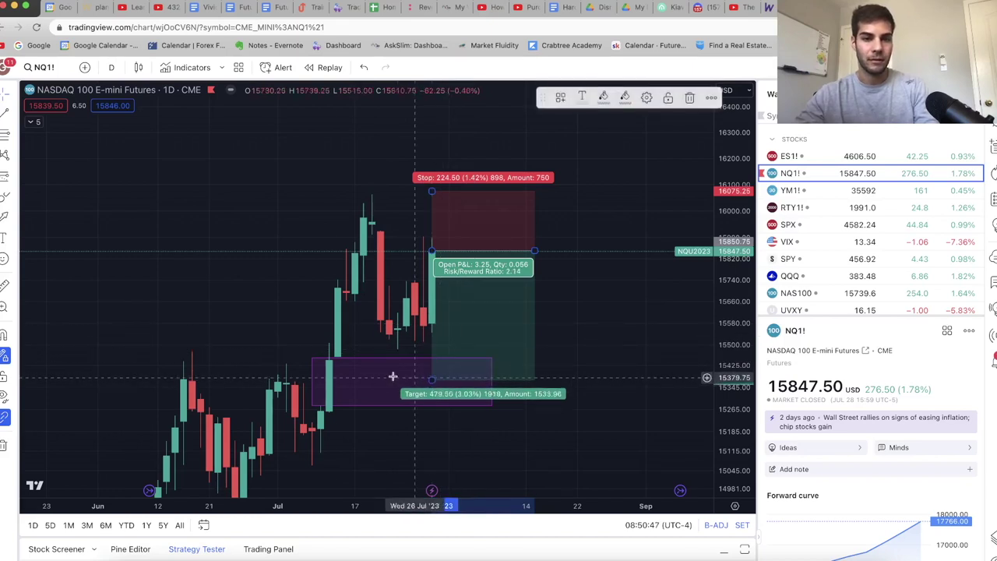
click(374, 423)
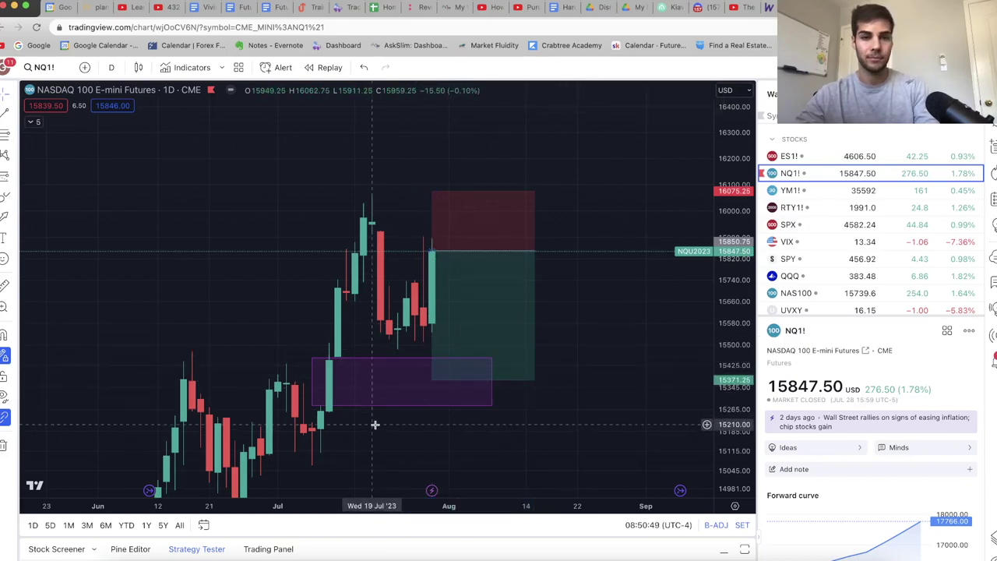
mouse_move(374, 423)
mouse_down()
mouse_move(434, 448)
mouse_move(456, 411)
mouse_up()
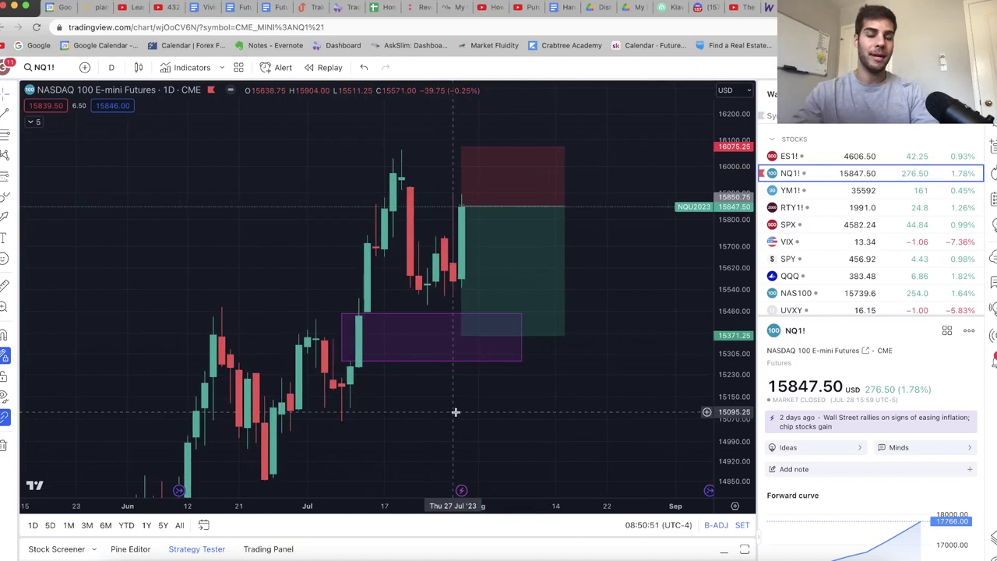
Switch NQ1! to the 4-hour interval and sketch a freehand price path rising to about 15920, dipping to about 15760 and turning up.
click(121, 68)
click(141, 313)
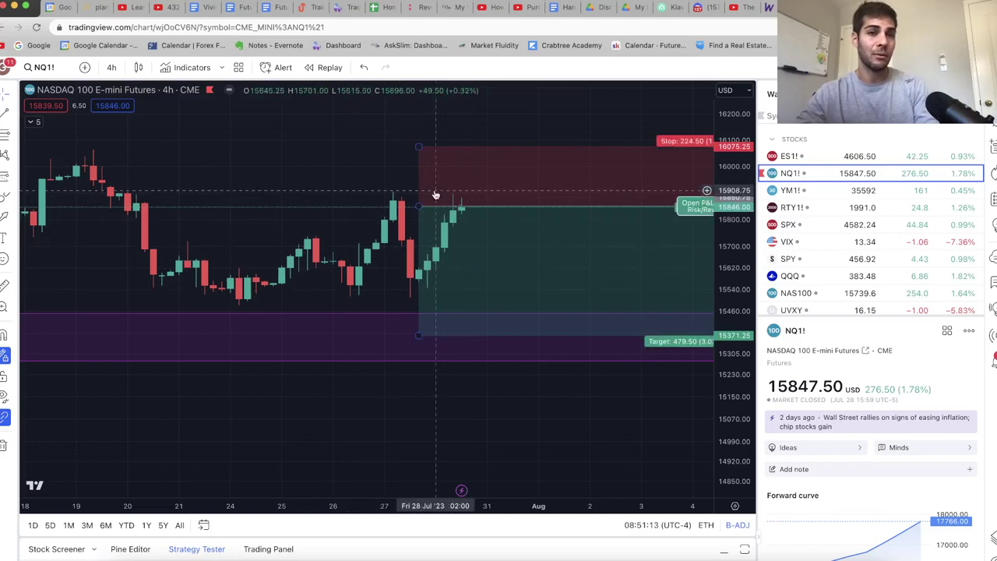
scroll(440, 175, down, 3)
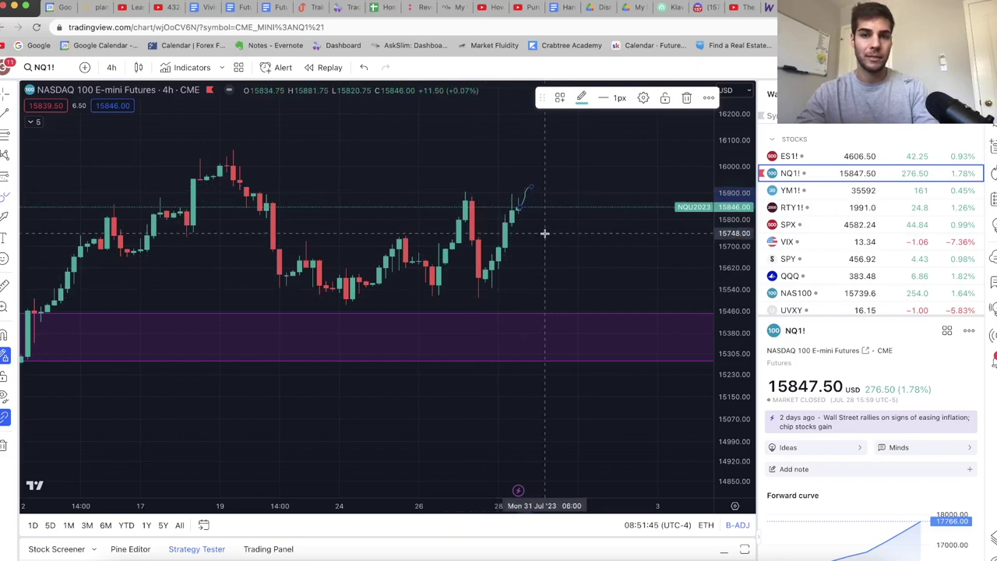
mouse_move(530, 189)
mouse_down()
mouse_move(542, 193)
mouse_move(552, 228)
mouse_move(576, 210)
mouse_up()
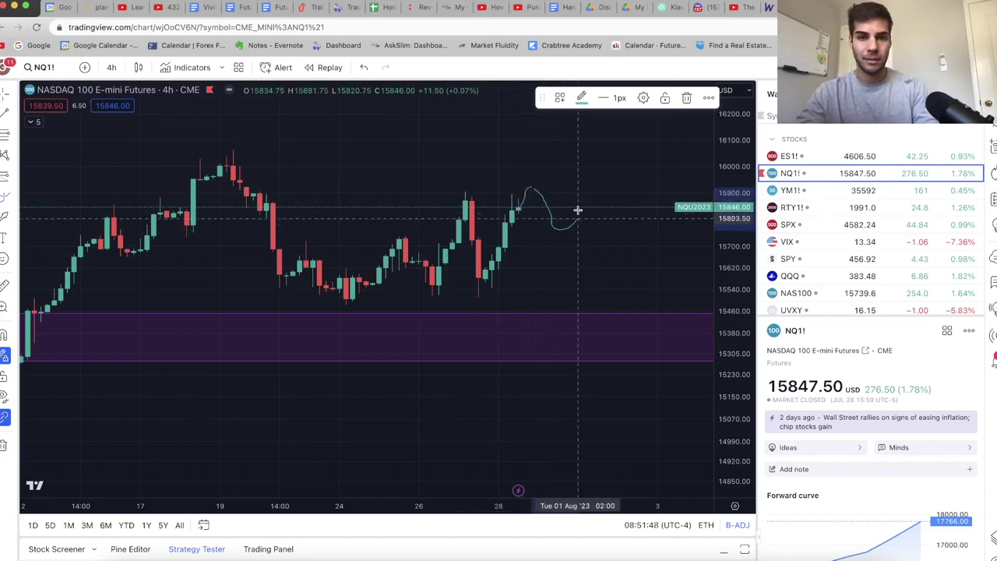
Place a Long Position at the dip of the sketched path on 31 July with entry 15763.00, stop 15511.25 and target 16077.50.
click(12, 179)
click(117, 193)
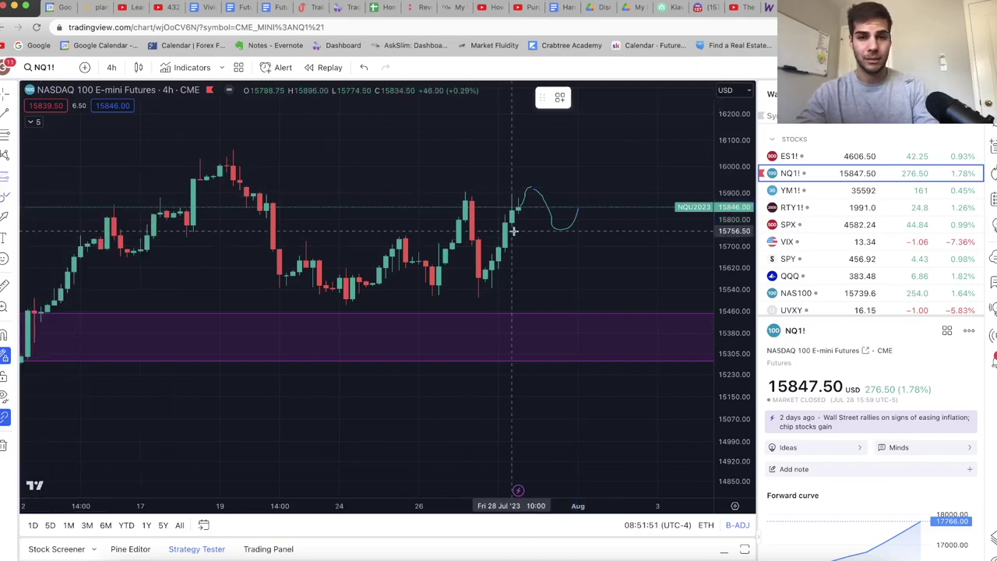
click(552, 228)
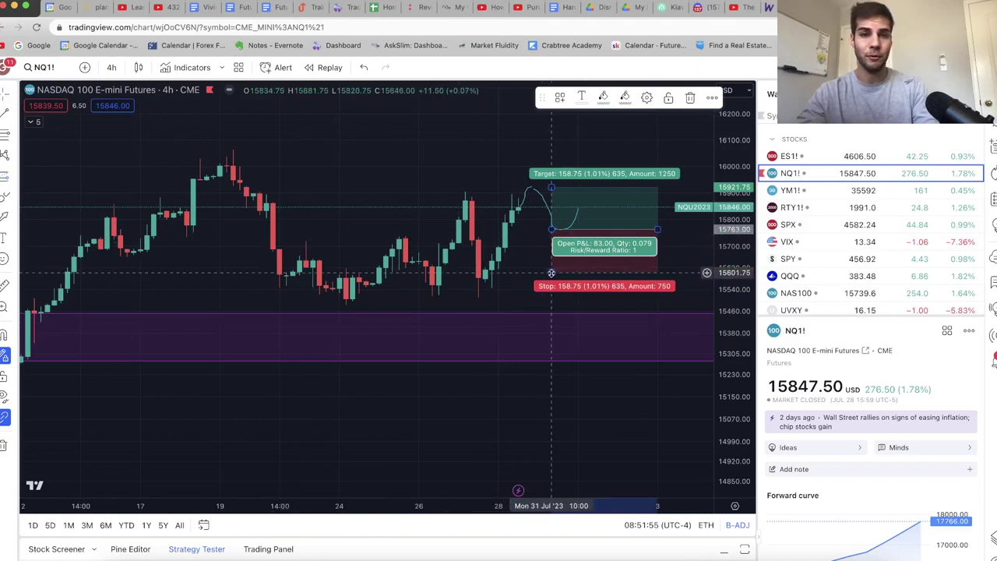
drag(551, 272, 551, 296)
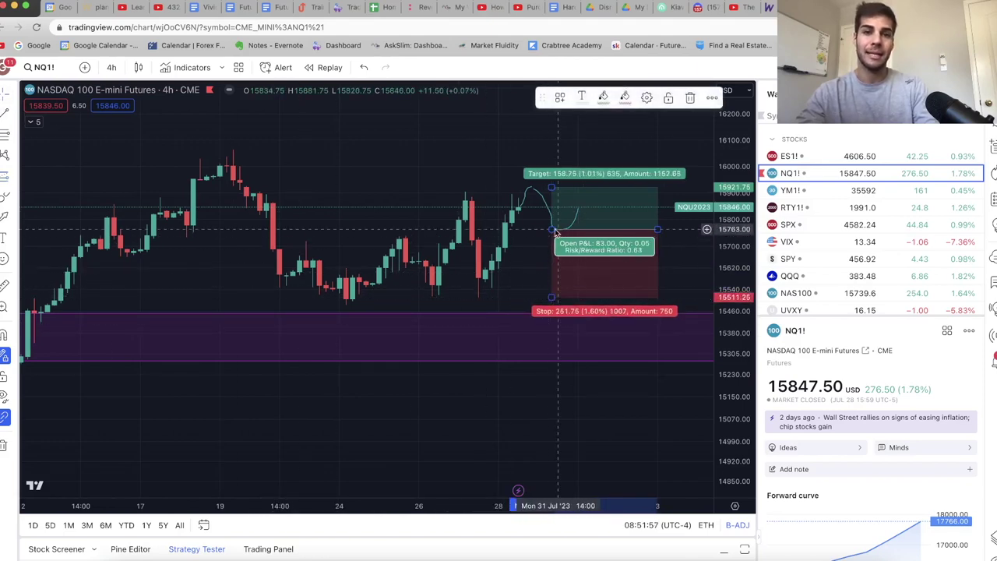
drag(553, 186, 551, 146)
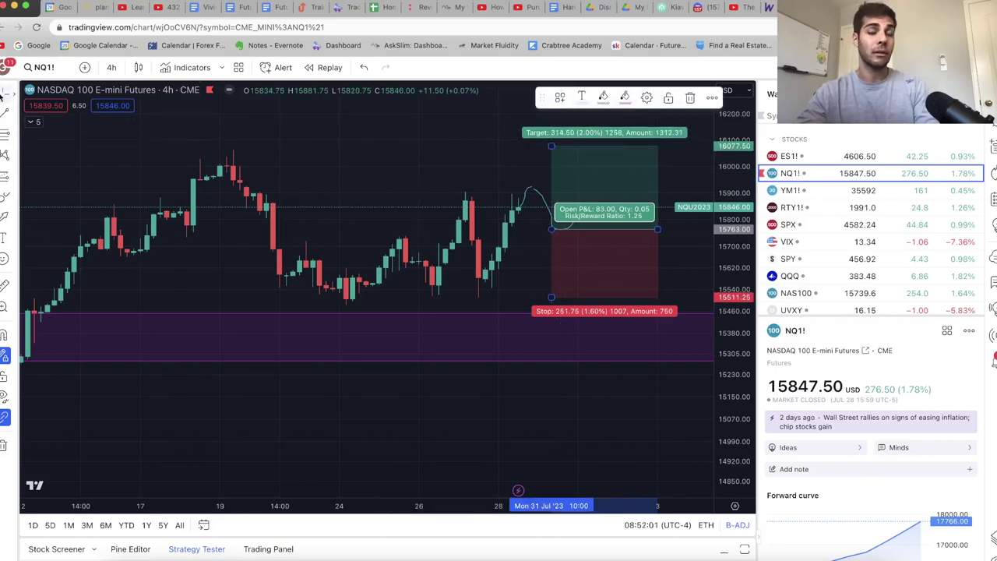
click(3, 95)
click(45, 96)
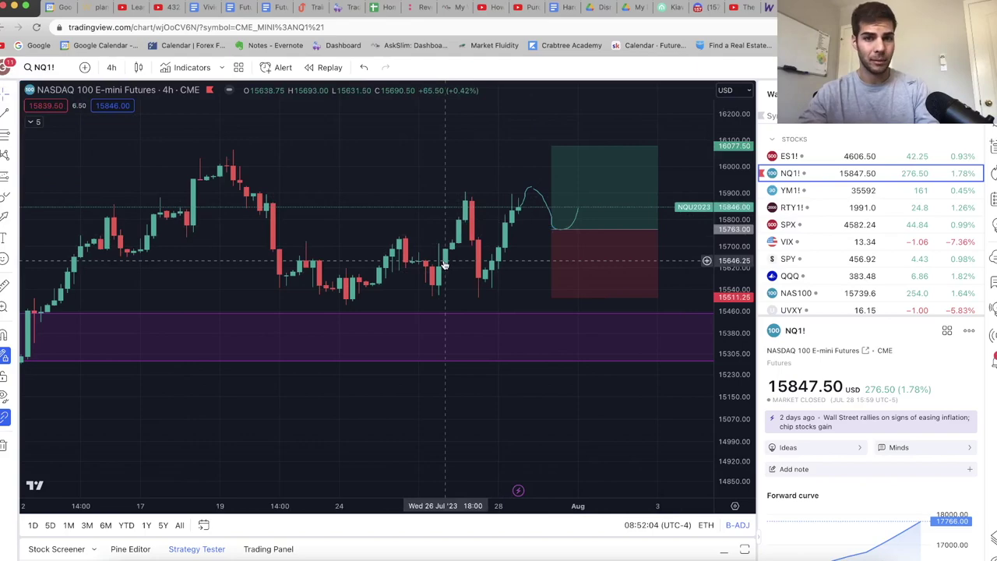
Switch the chart to the VIX volatility index.
key(Down)
key(Down)
key(Down)
key(Down)
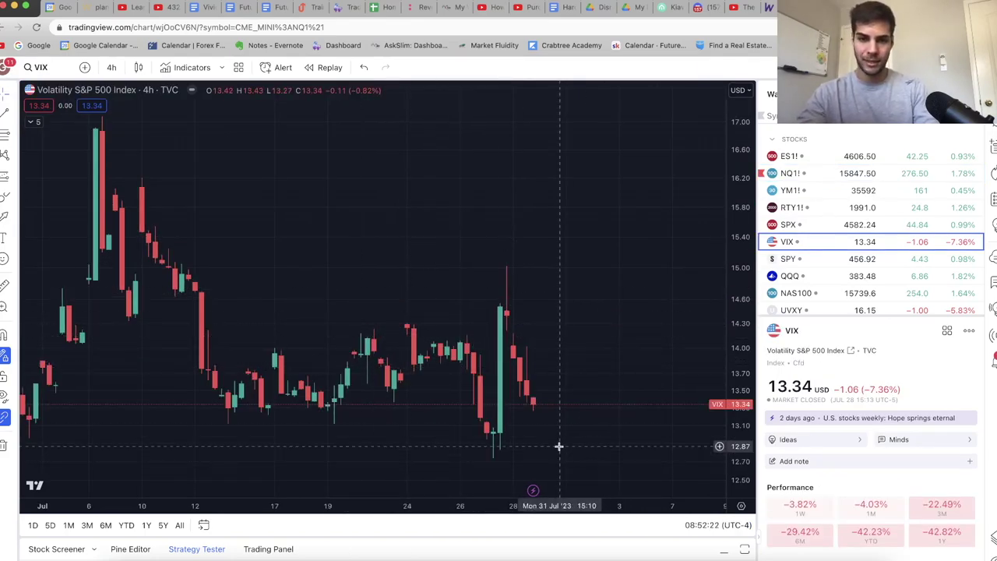
Draw a nearly horizontal trend line through the VIX lows at about 13.2, from 22 June to about 2 August 2023.
scroll(553, 437, down, 2)
scroll(516, 340, left, 2)
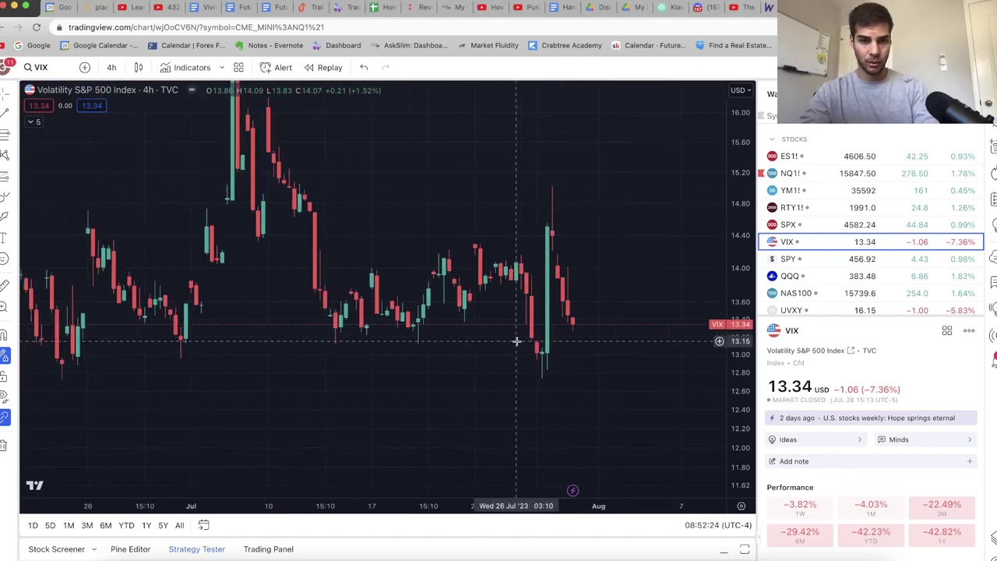
scroll(517, 340, left, 1)
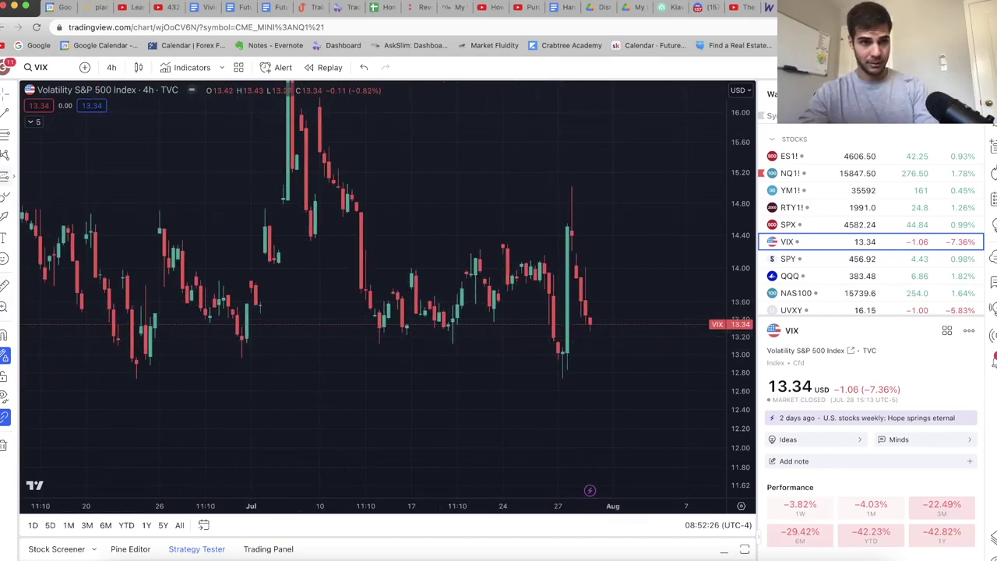
click(3, 122)
click(122, 337)
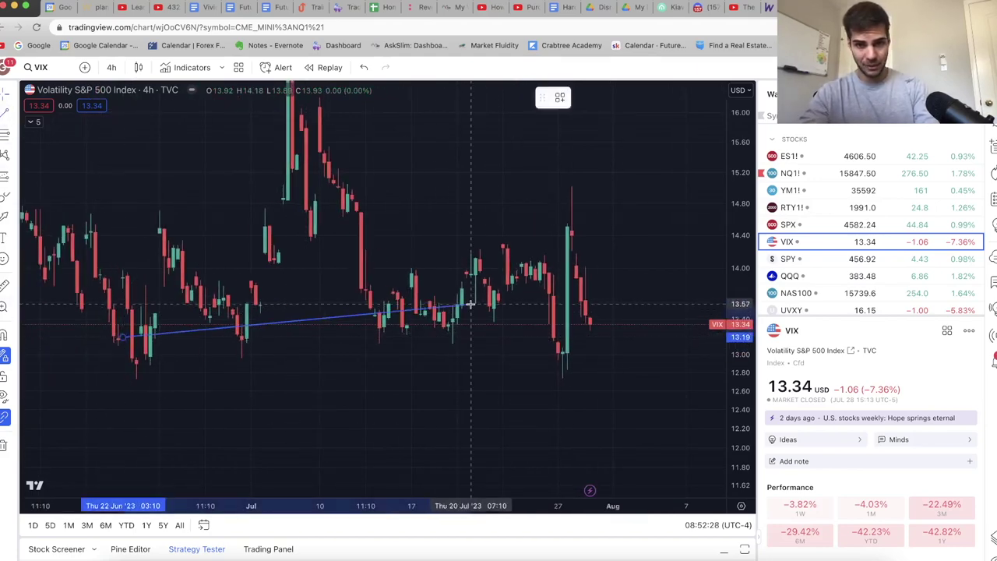
click(640, 336)
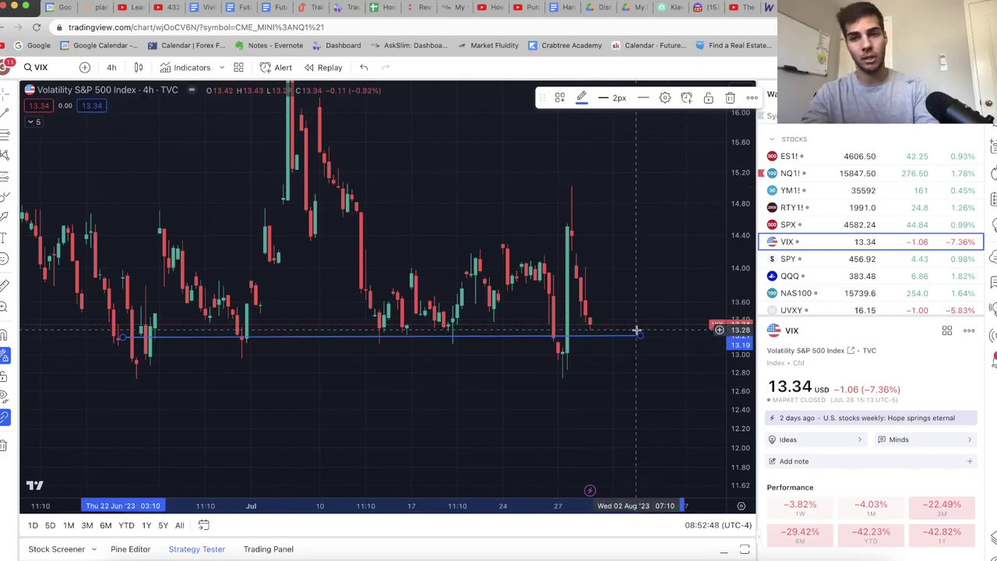
View the daily chart of the U.S. Dollar Index (DXY) and then that of the put/call ratio (PC).
text(dxy)
key(Return)
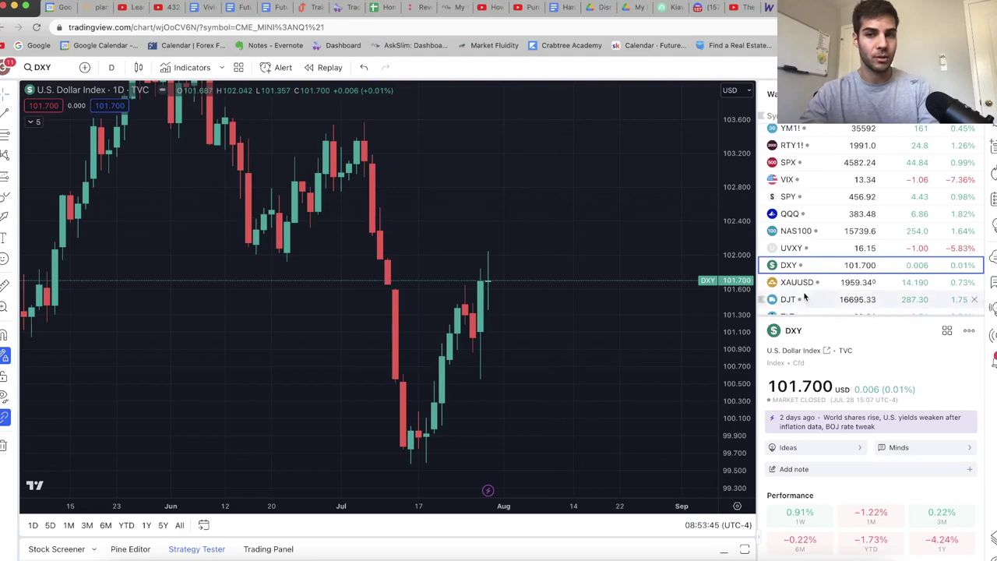
scroll(857, 289, down, 2)
click(787, 255)
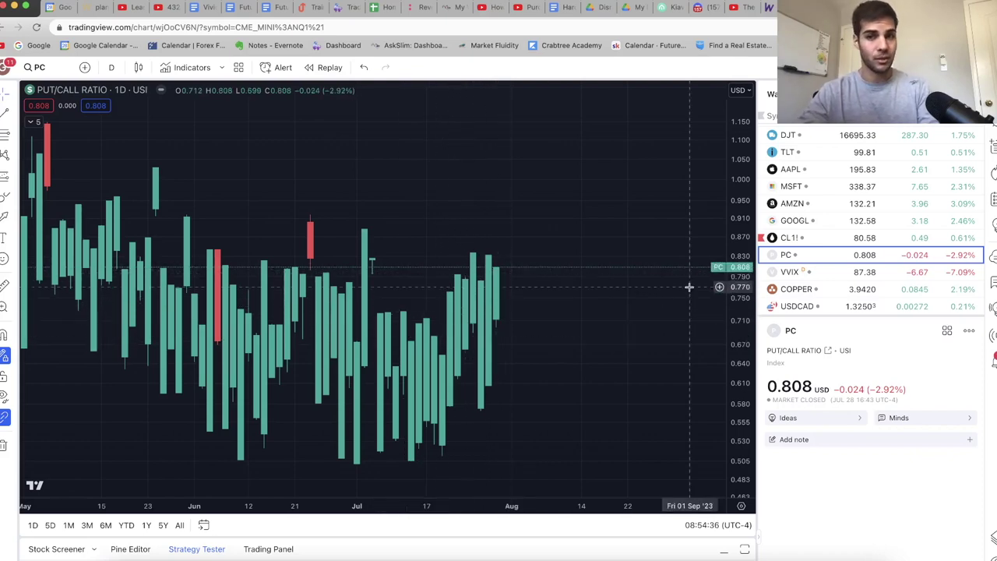
View the daily chart of the US 10-year government bond yield (US10Y).
scroll(818, 271, down, 4)
click(817, 265)
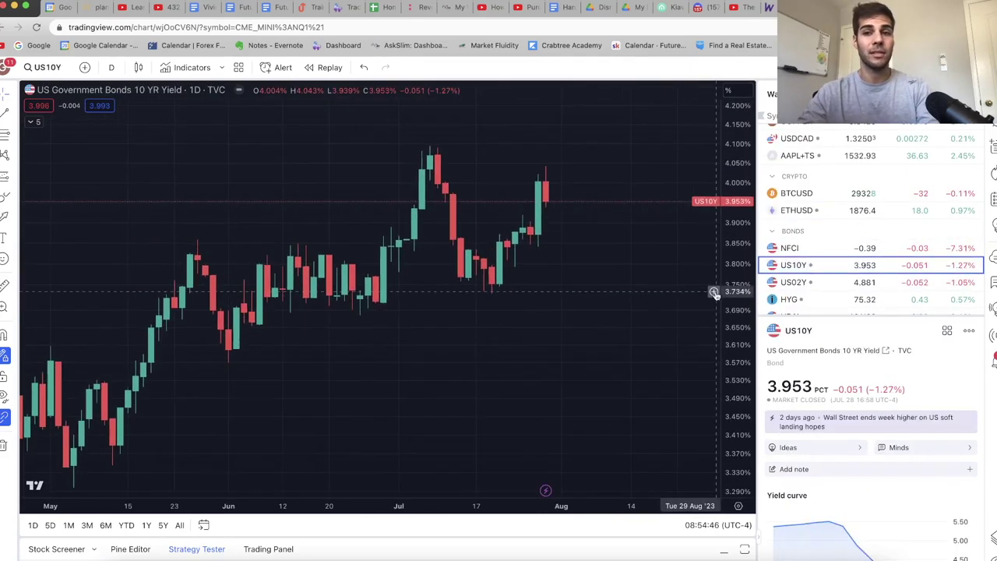
scroll(512, 278, down, 2)
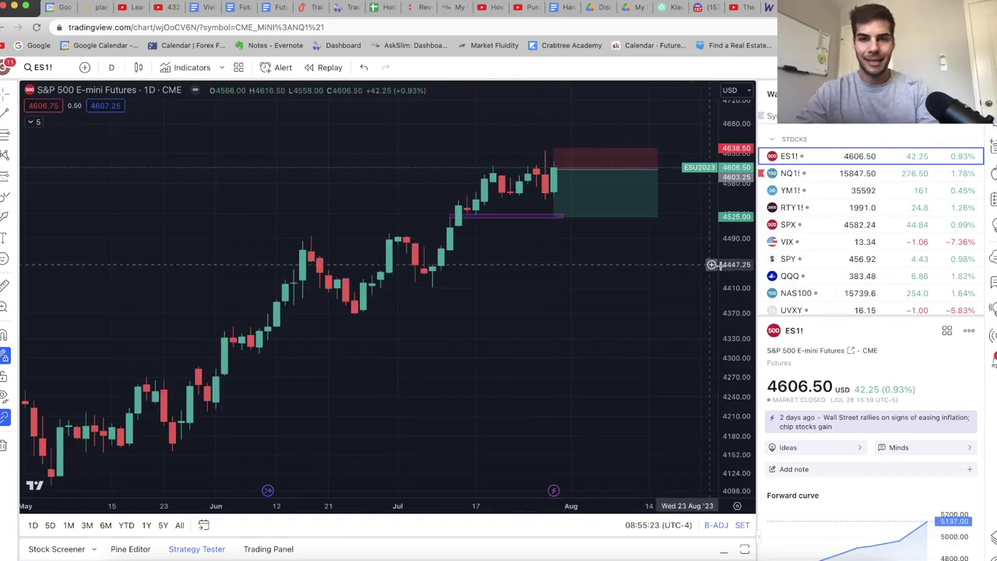
Examine the ES1! daily short position against its stop and the purple target zone, and compare it with the NQ1! daily chart.
drag(546, 269, 587, 327)
mouse_move(586, 159)
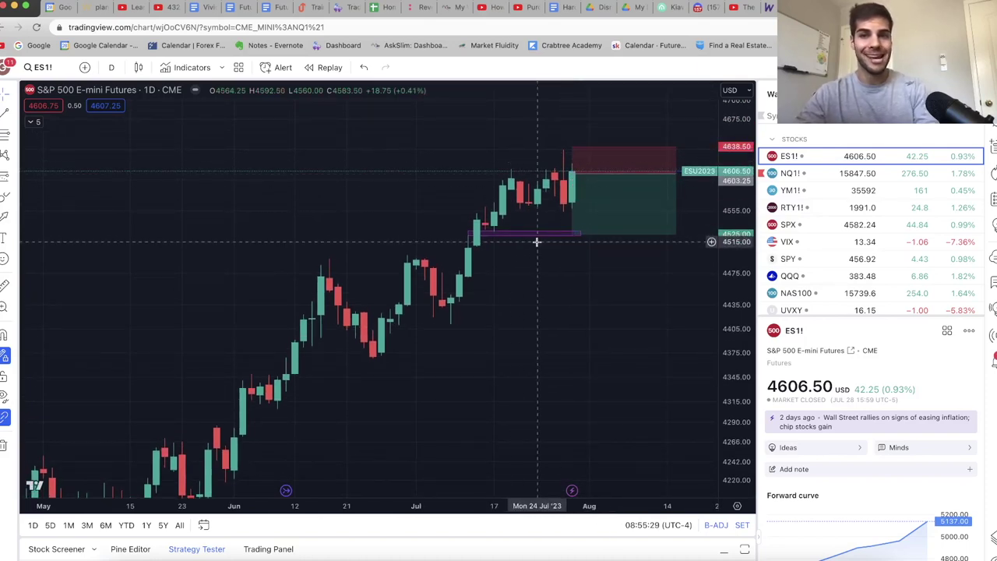
mouse_move(591, 234)
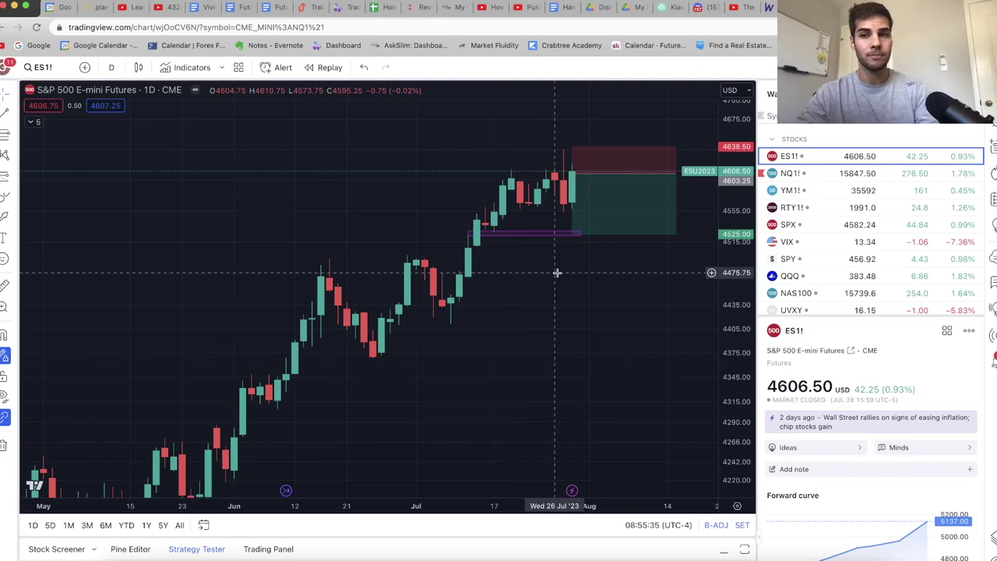
click(812, 170)
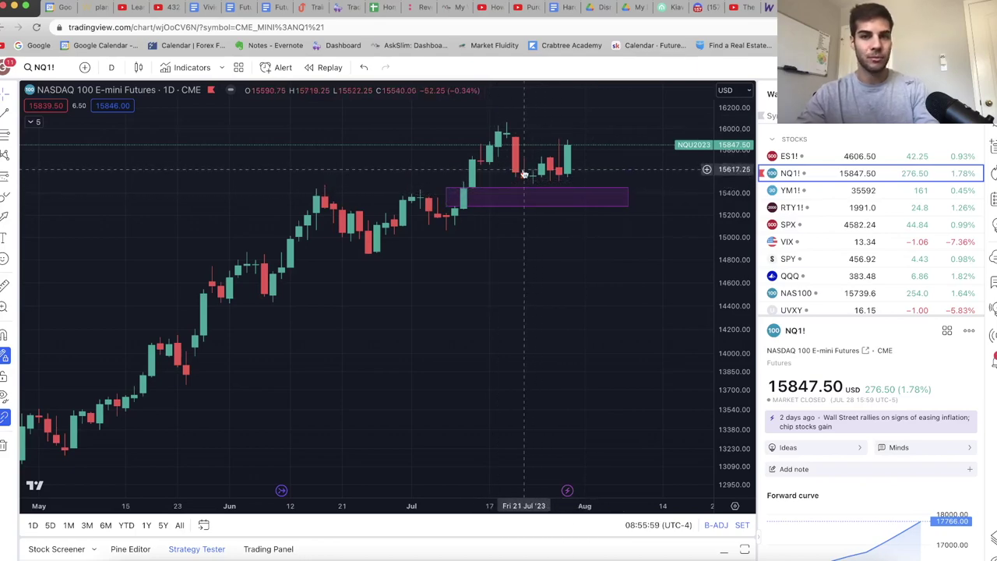
key(Up)
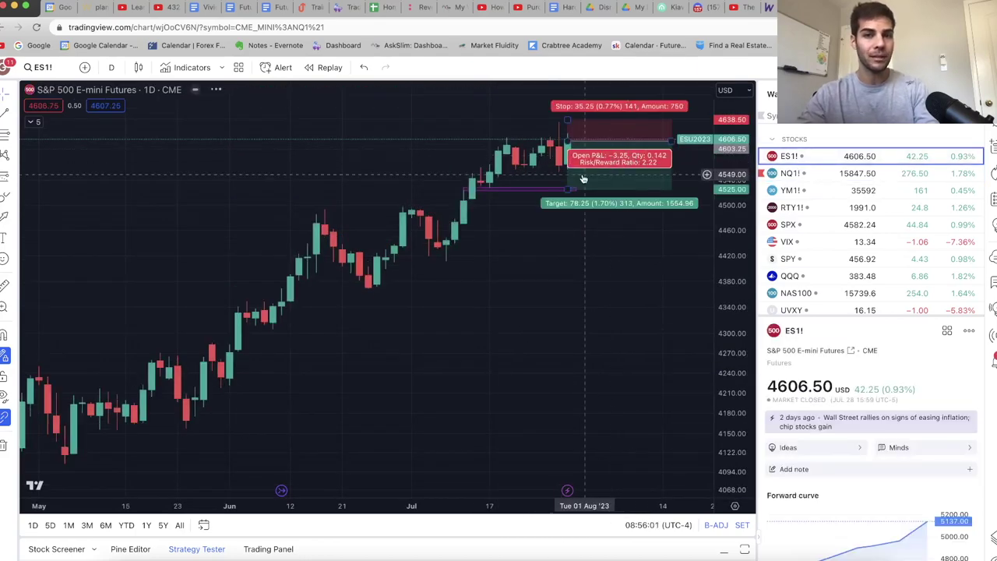
Switch the chart to the E-mini Dow Jones futures (YM1!) on the daily interval.
click(811, 192)
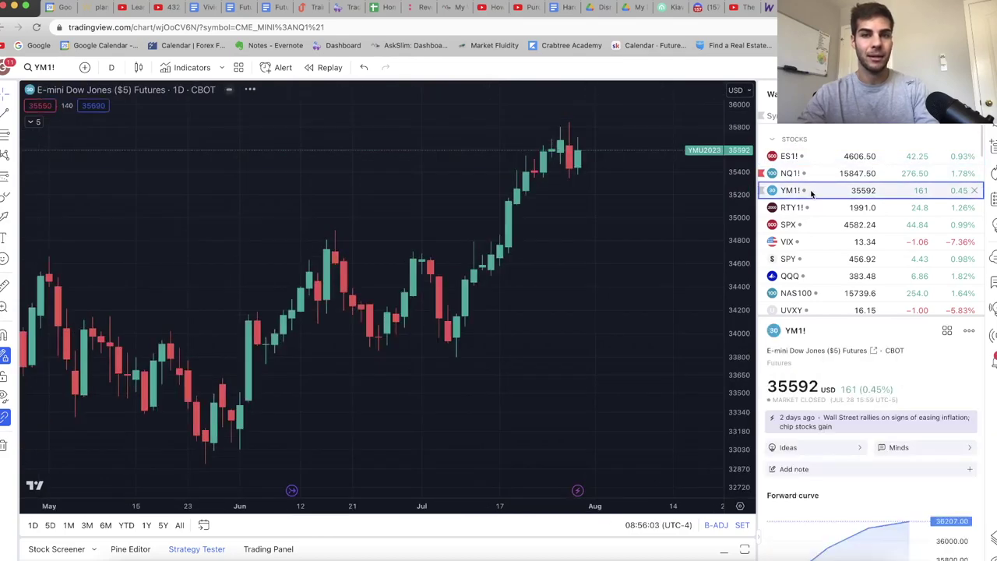
drag(735, 230, 741, 127)
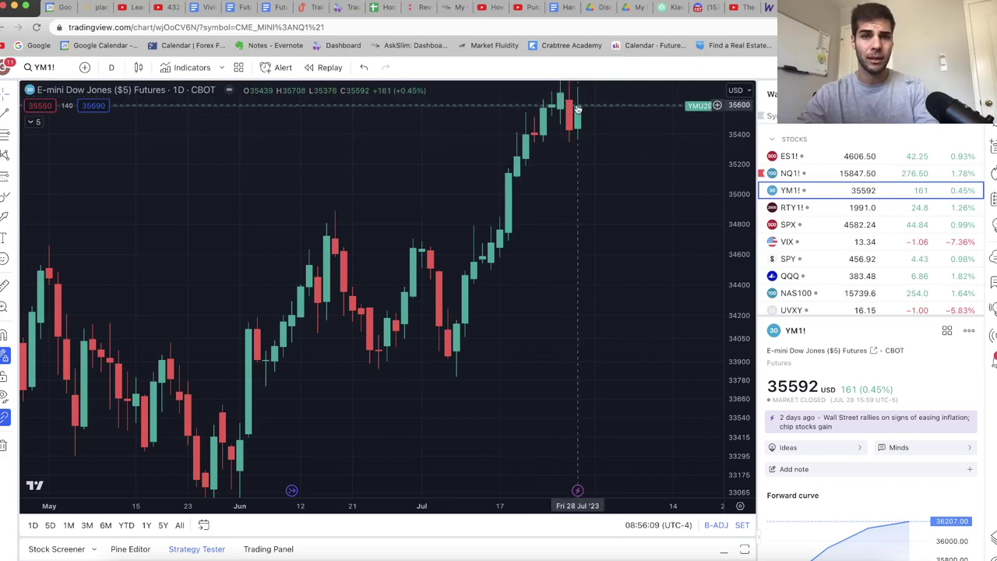
drag(578, 109, 568, 173)
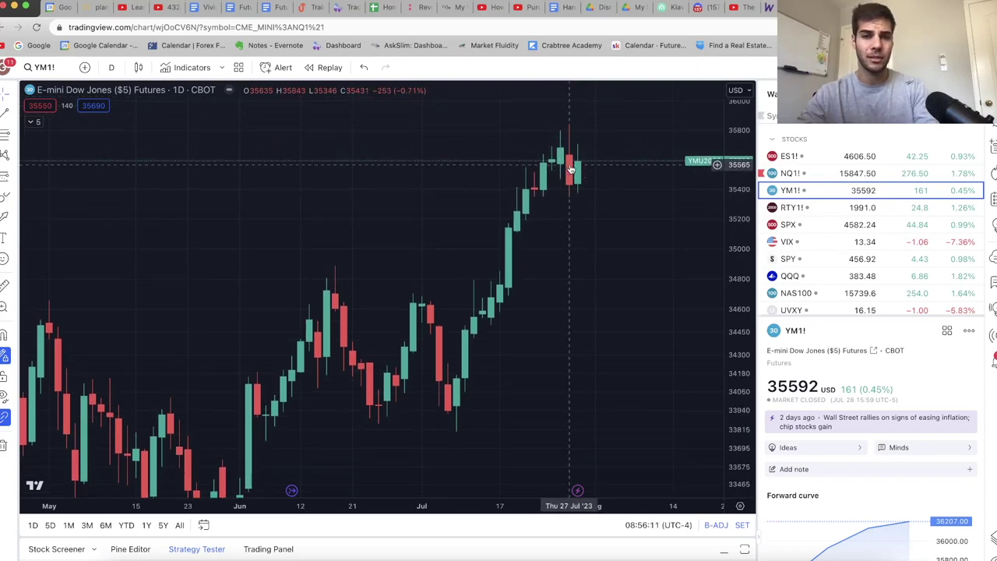
Place a Short Position on the 28 July YM1! candle with entry 35584, stop 35874 and target 34887.
click(17, 179)
click(53, 215)
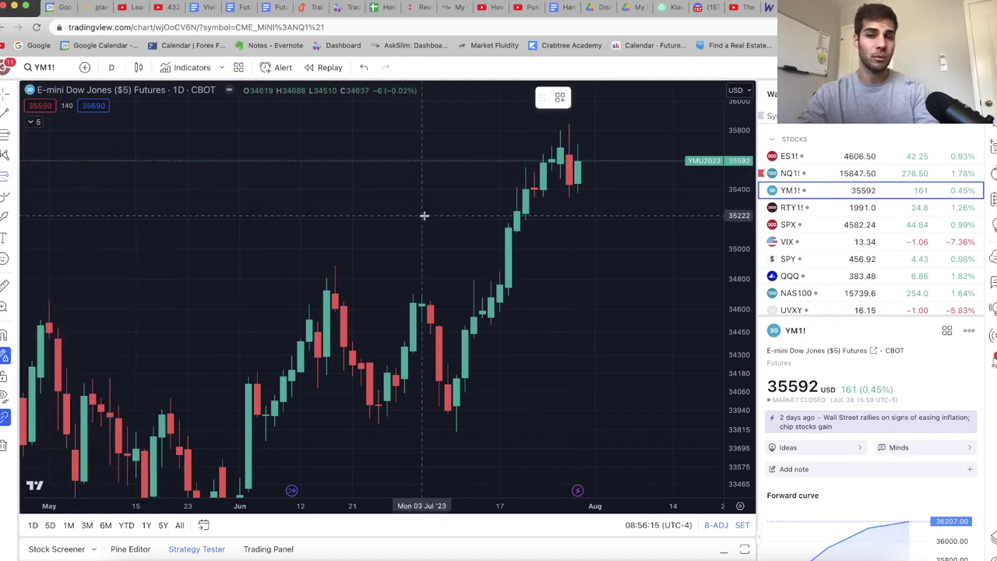
click(577, 162)
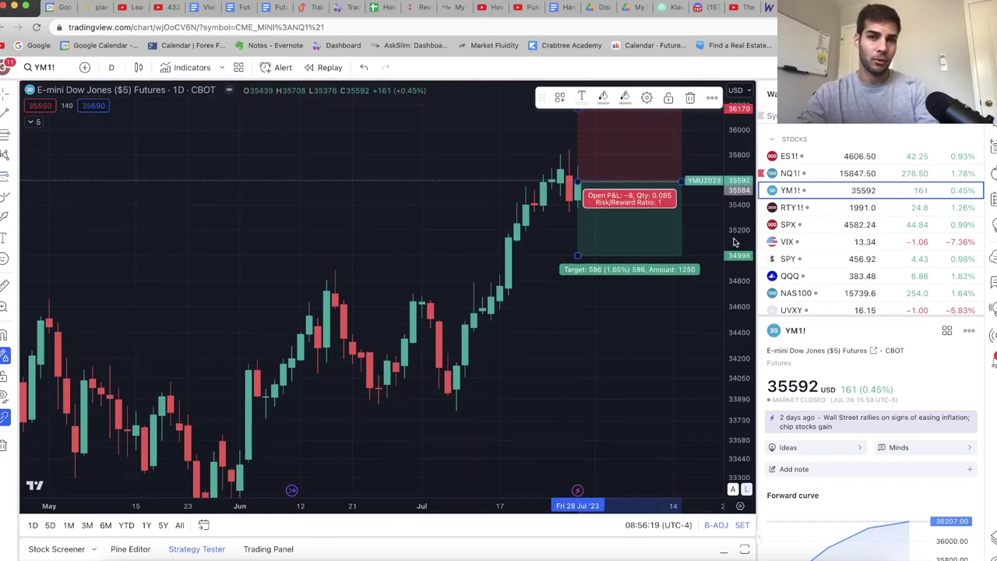
drag(577, 110, 578, 146)
drag(579, 257, 578, 269)
click(535, 307)
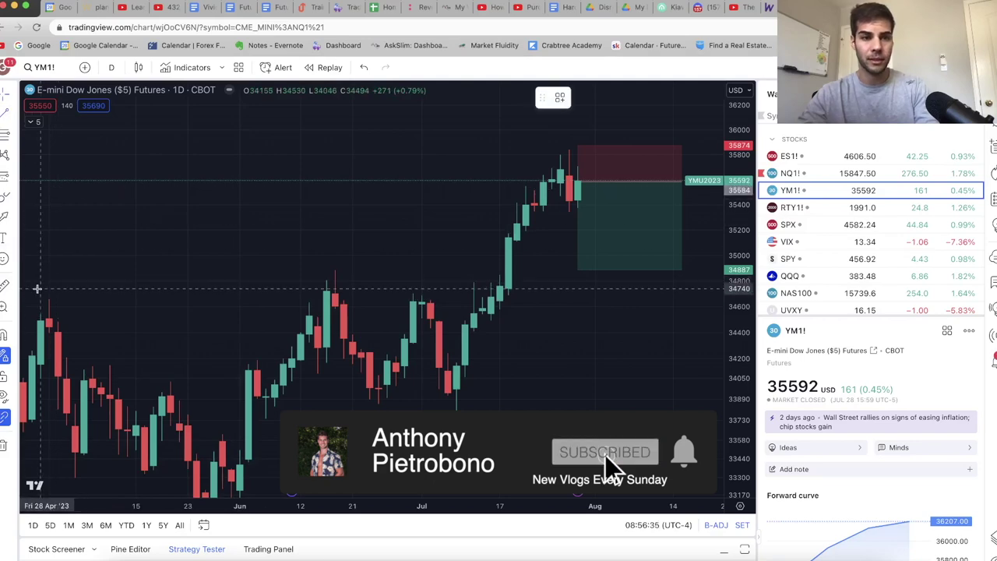
Draw a horizontal trend line at about 34740 on YM1! from 28 April to 17 August 2023, across the earlier highs.
click(40, 288)
click(699, 289)
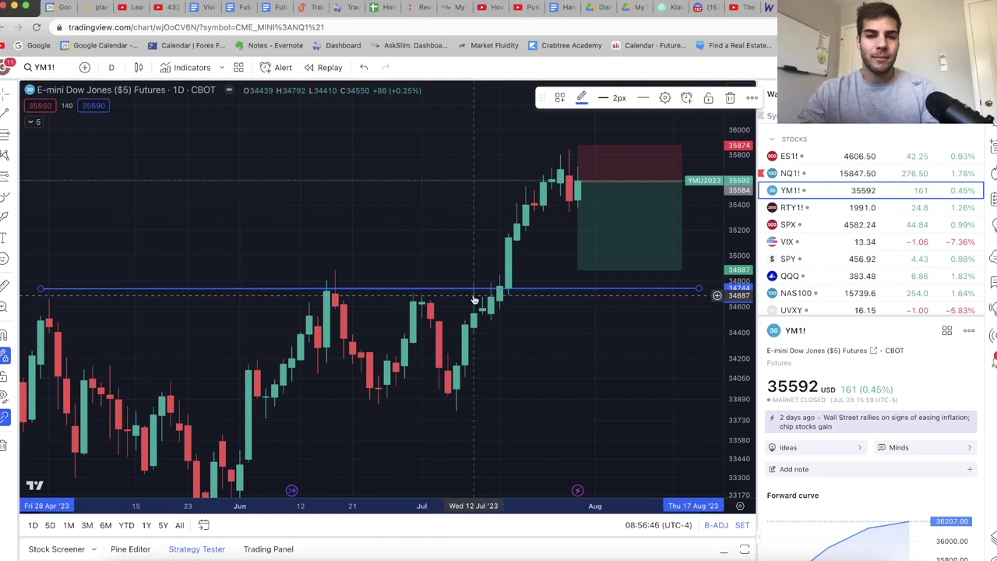
click(572, 300)
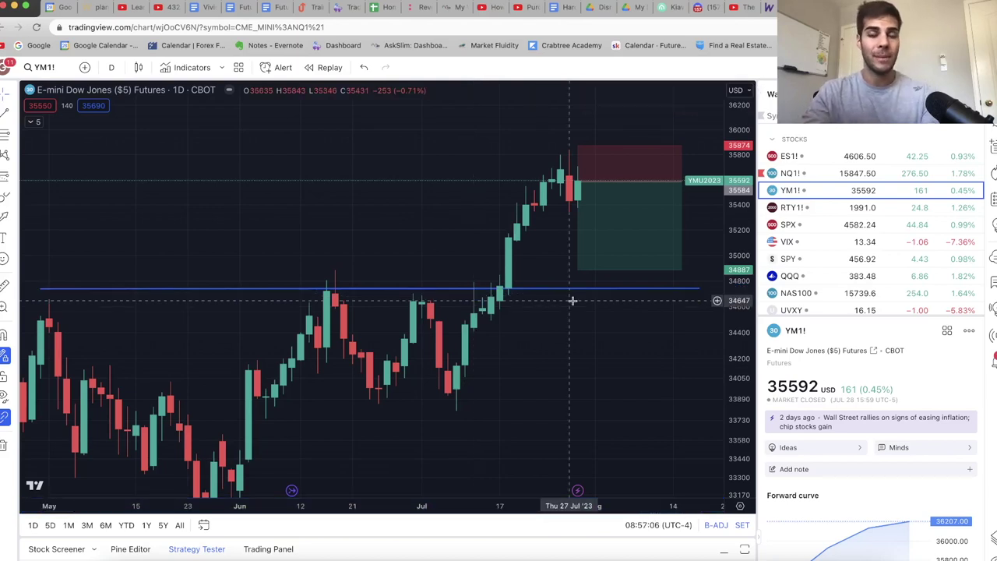